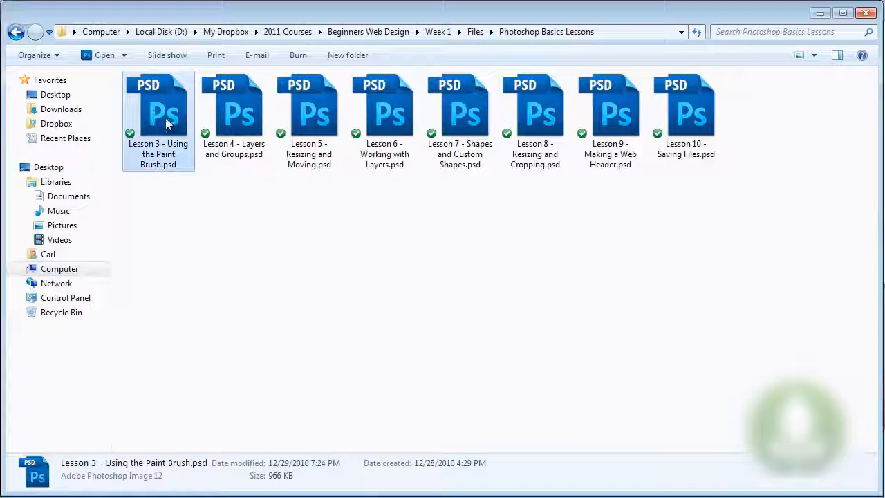
Open the file Lesson 3 - Using the Paint Brush.psd in Photoshop.
double_click(165, 117)
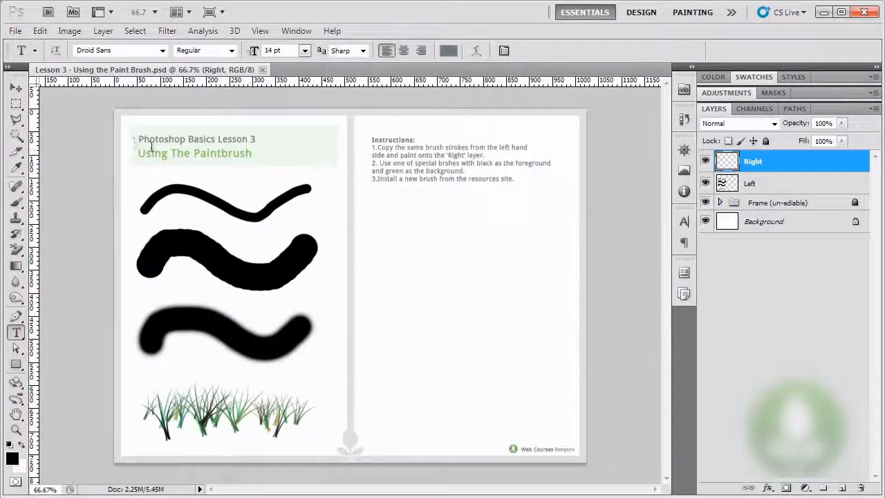
Try to edit the locked "Photoshop Basics Lesson 3" title text, and collapse the Frame (un-ediable) layer group.
click(172, 140)
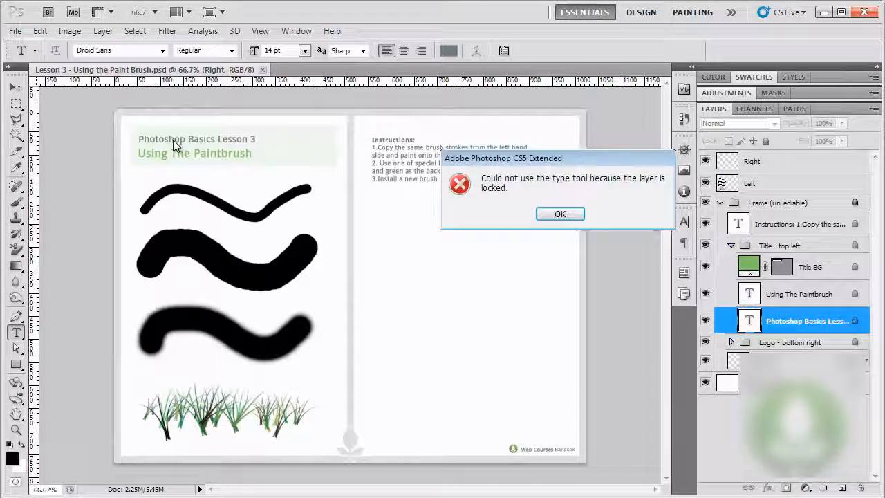
click(560, 213)
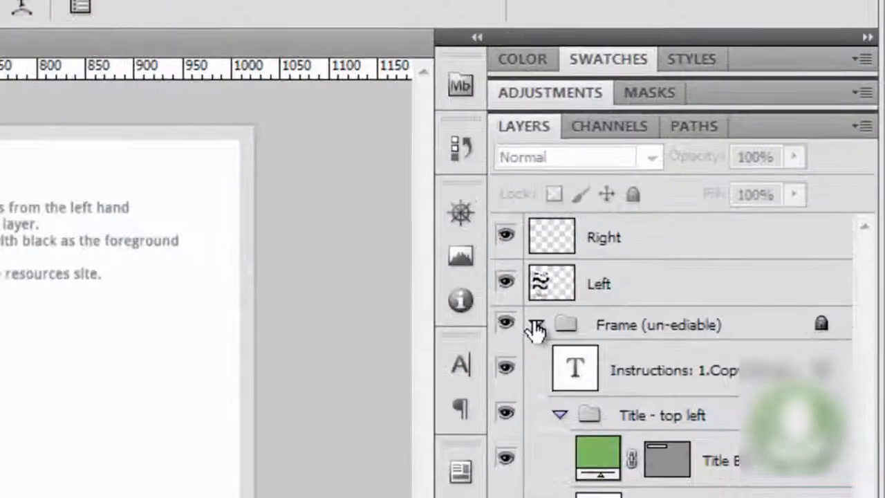
click(720, 204)
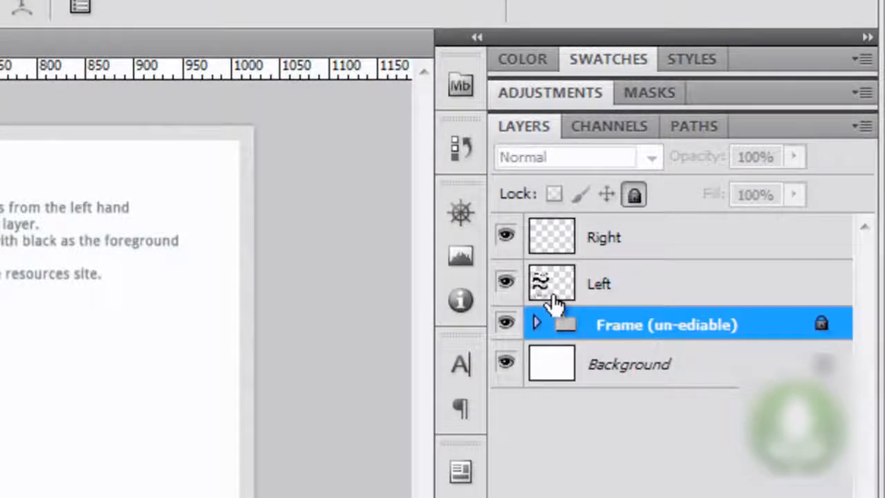
Make the Right layer active and activate the Brush tool with the default foreground and background colors.
click(607, 241)
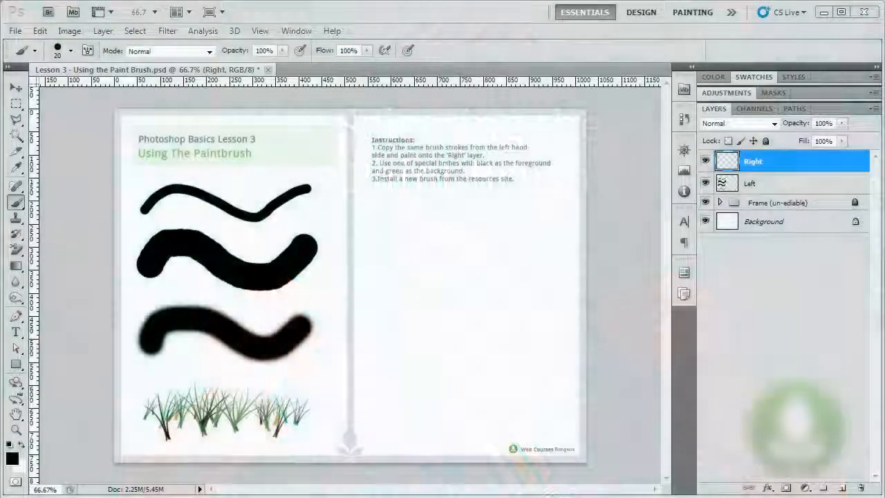
key(v)
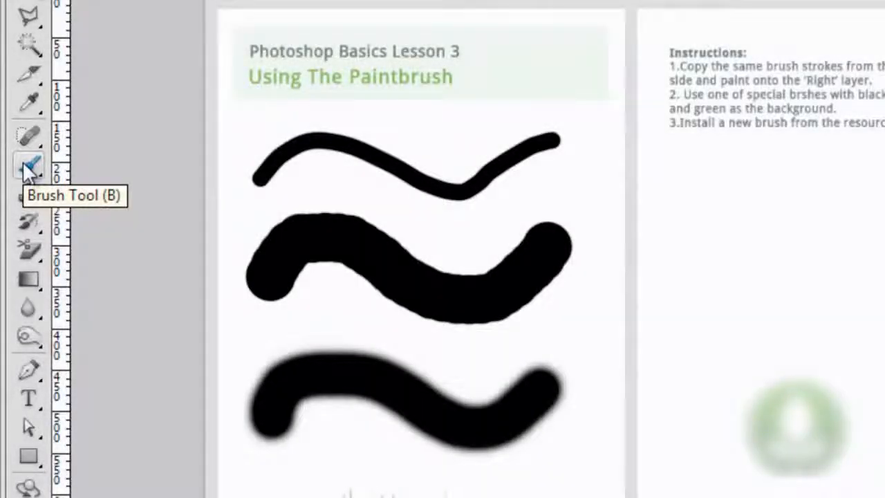
click(28, 169)
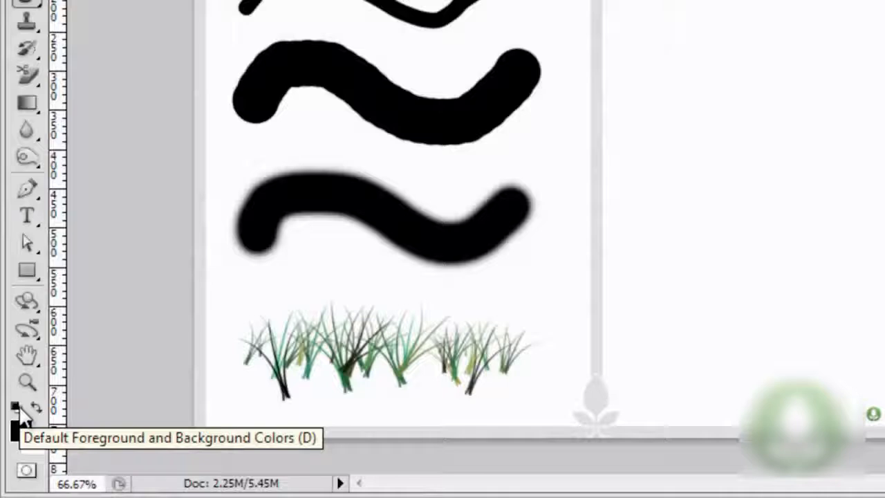
click(17, 407)
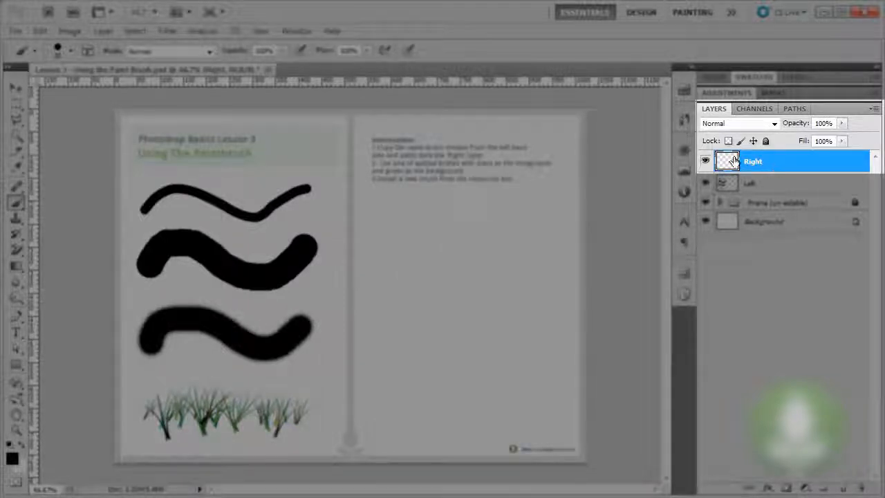
double_click(753, 163)
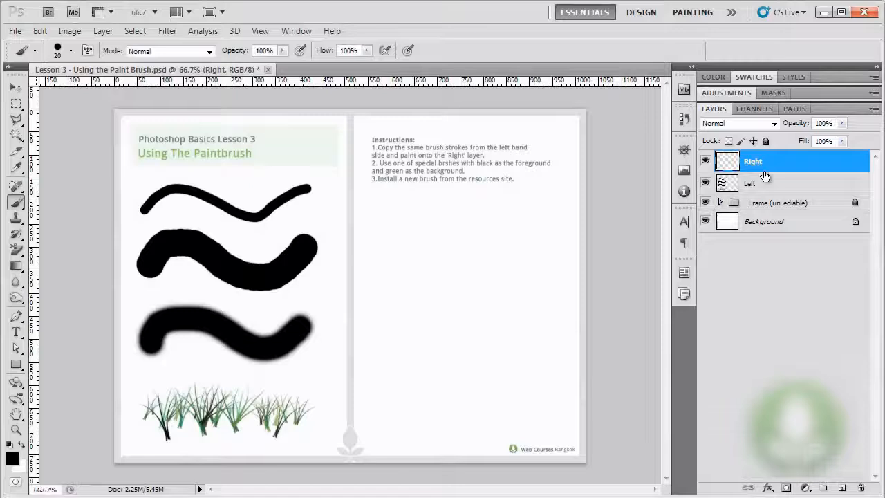
click(778, 165)
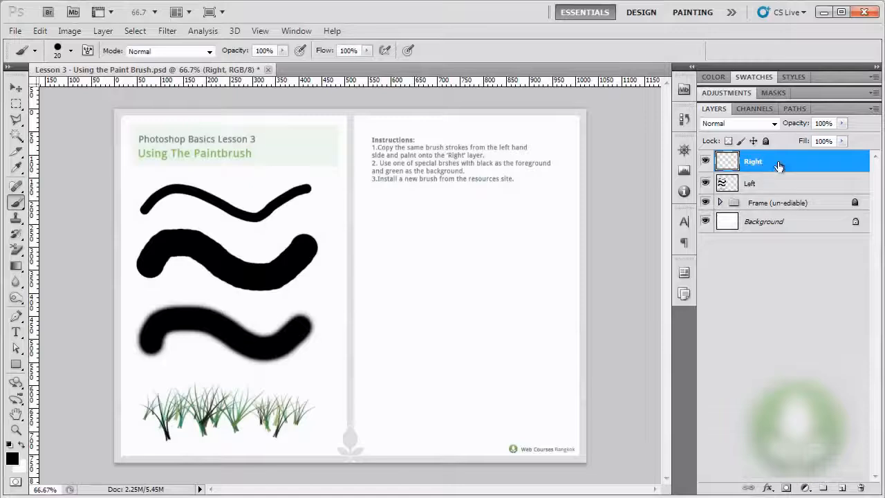
Paint a thin black wave with the hard 20 px brush below the instructions, copying the first stroke of the example page.
right_click(388, 215)
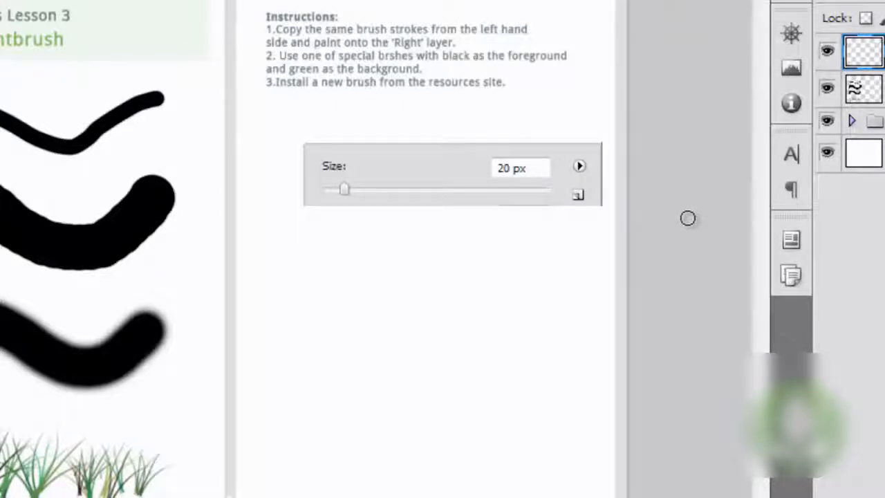
mouse_move(584, 195)
mouse_down()
mouse_move(484, 186)
mouse_move(481, 204)
mouse_move(423, 192)
mouse_move(456, 189)
mouse_up()
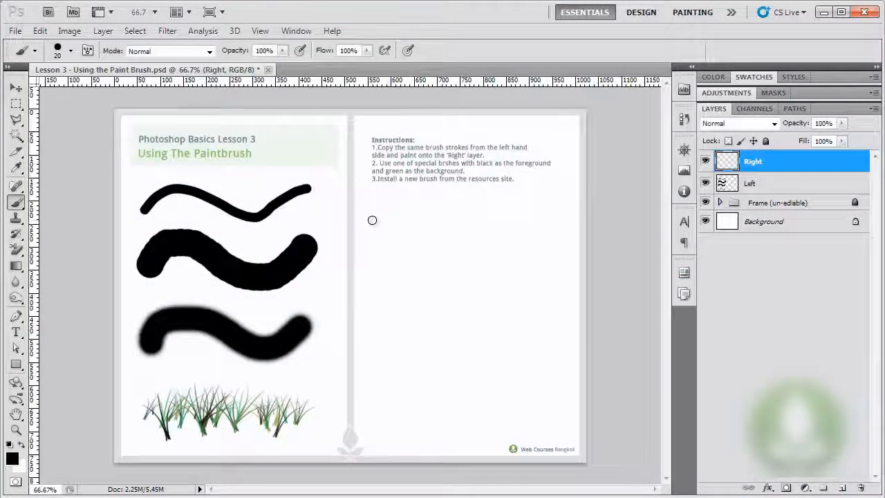
mouse_move(366, 220)
mouse_down()
mouse_move(384, 202)
mouse_move(429, 201)
mouse_move(487, 228)
mouse_move(508, 226)
mouse_move(558, 191)
mouse_up()
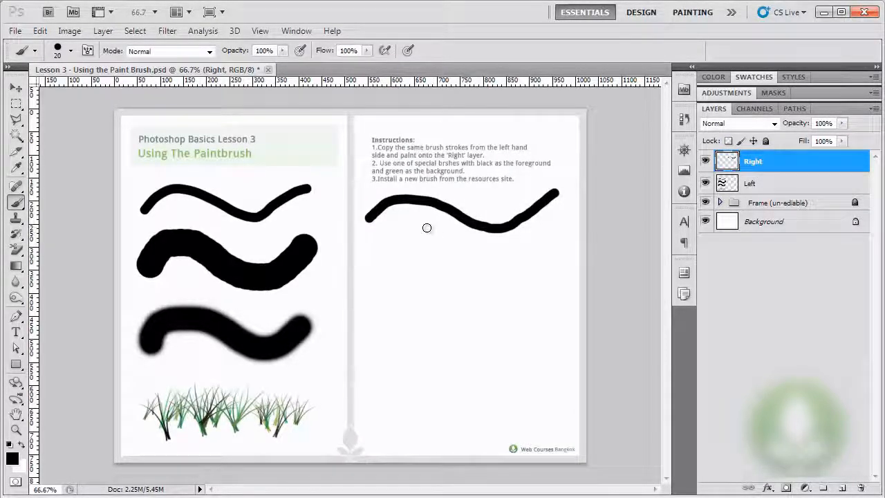
Paint extra overlapping black strokes across the thin wave and step backward through the history to remove them.
mouse_move(417, 218)
mouse_down()
mouse_move(445, 201)
mouse_move(505, 237)
mouse_move(472, 220)
mouse_move(515, 210)
mouse_move(550, 233)
mouse_up()
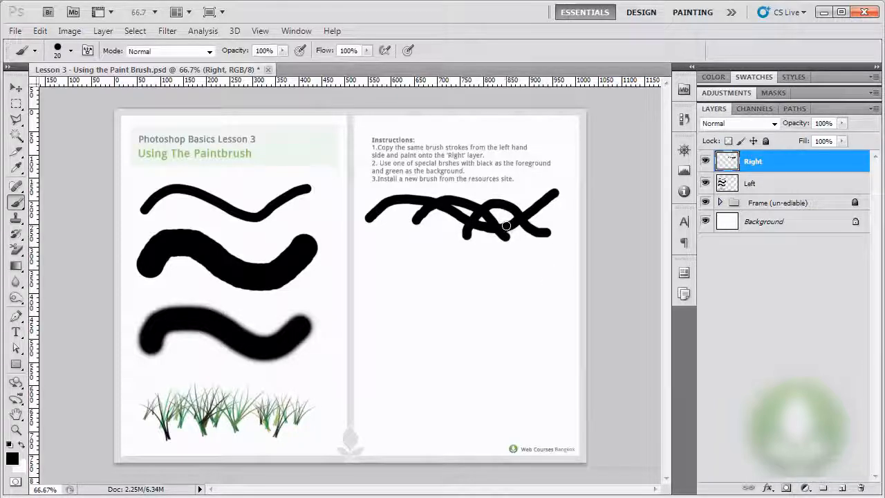
click(40, 31)
click(59, 71)
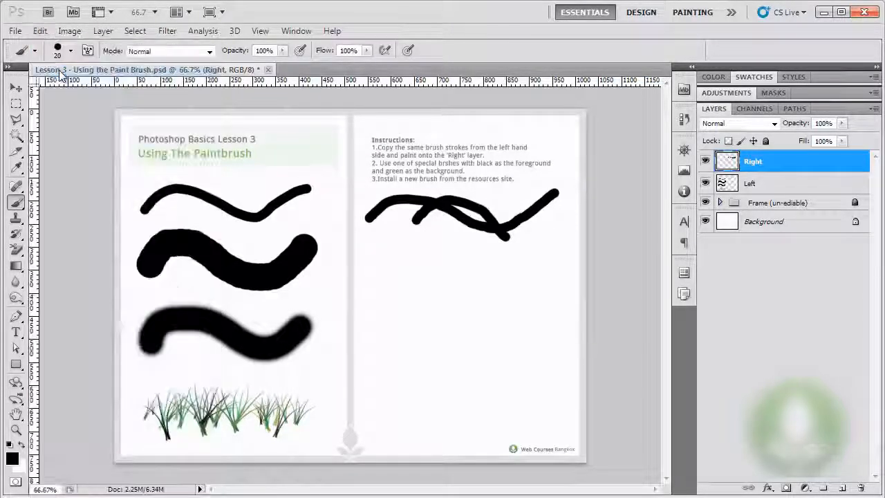
click(42, 31)
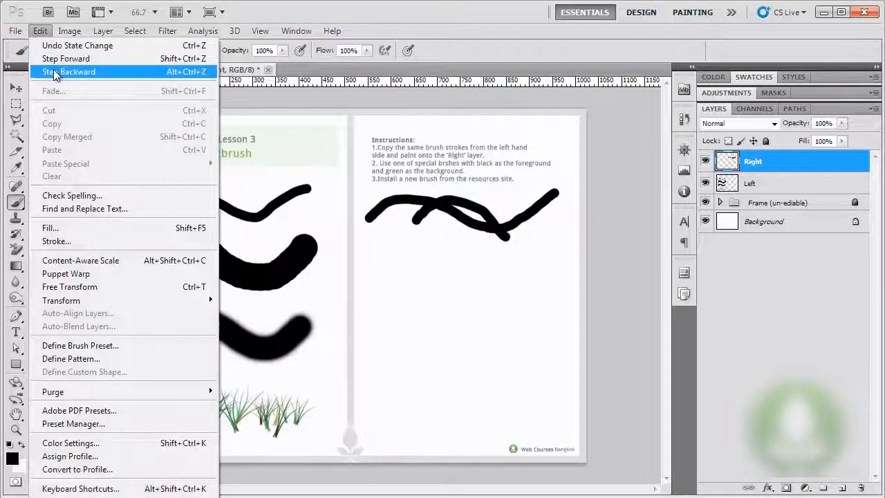
click(59, 69)
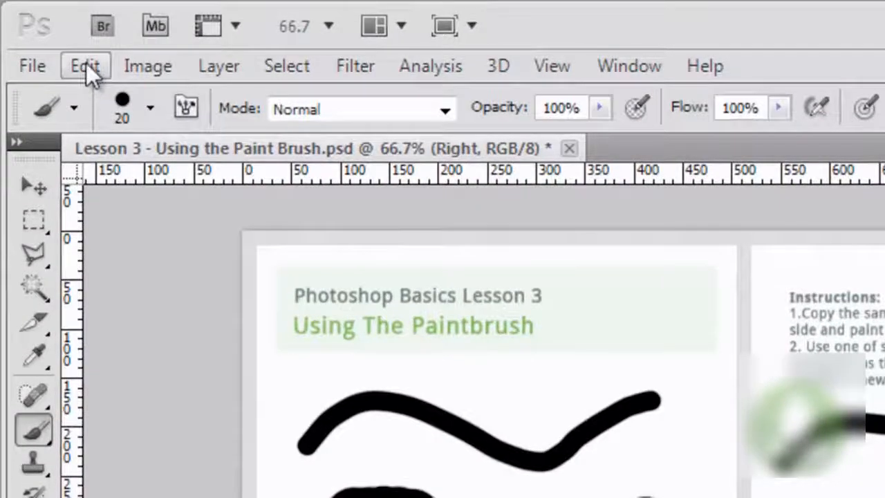
click(86, 65)
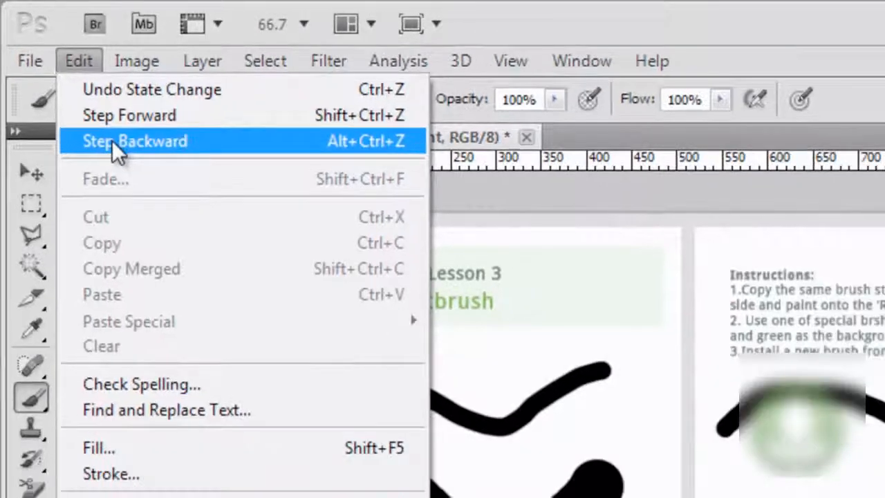
click(570, 17)
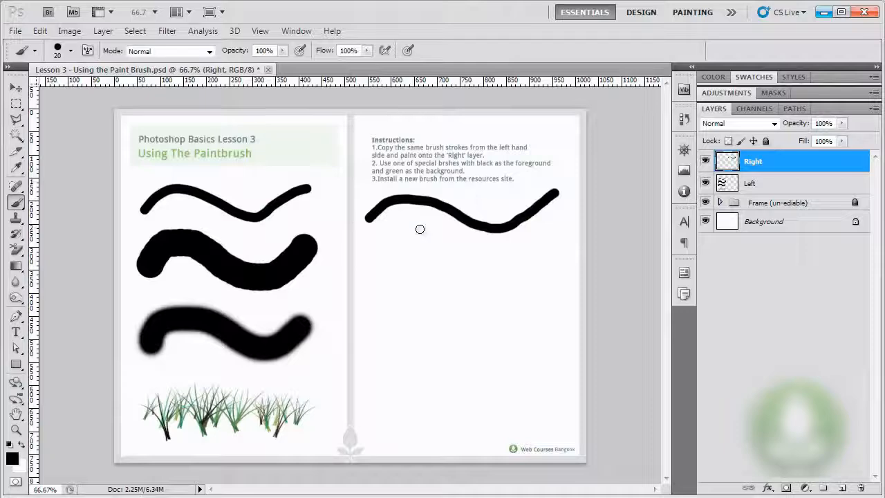
Set the hard round brush to 50 px and paint a thick black wave below the thin one on the instructions page.
right_click(400, 257)
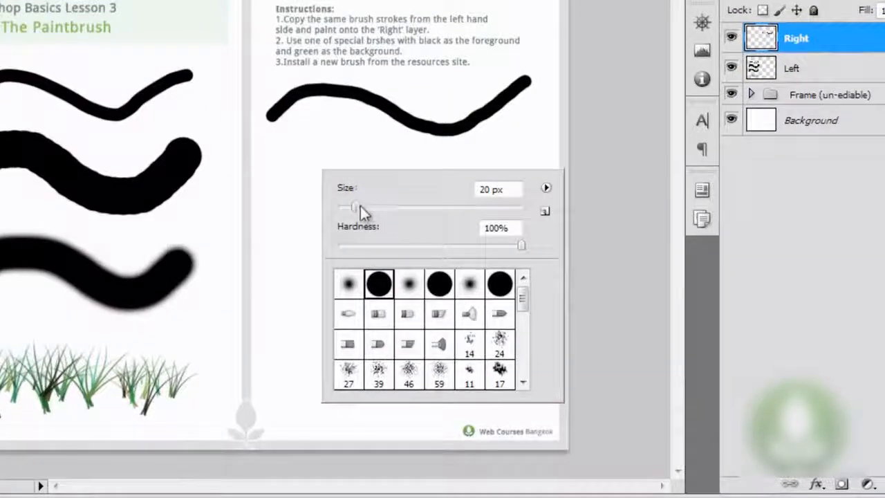
drag(355, 206, 384, 210)
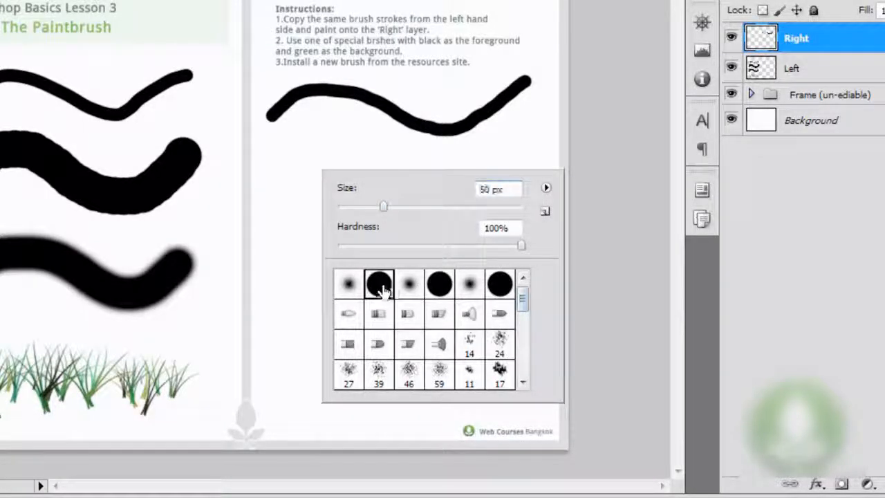
click(384, 290)
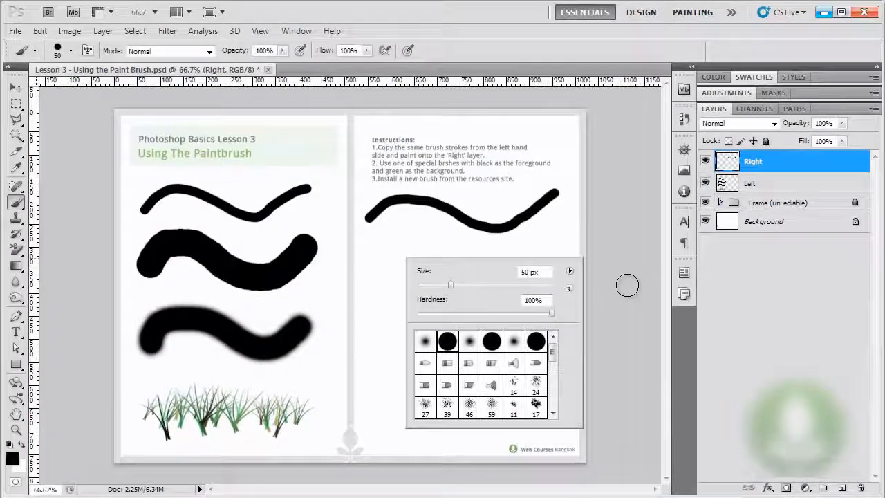
click(624, 284)
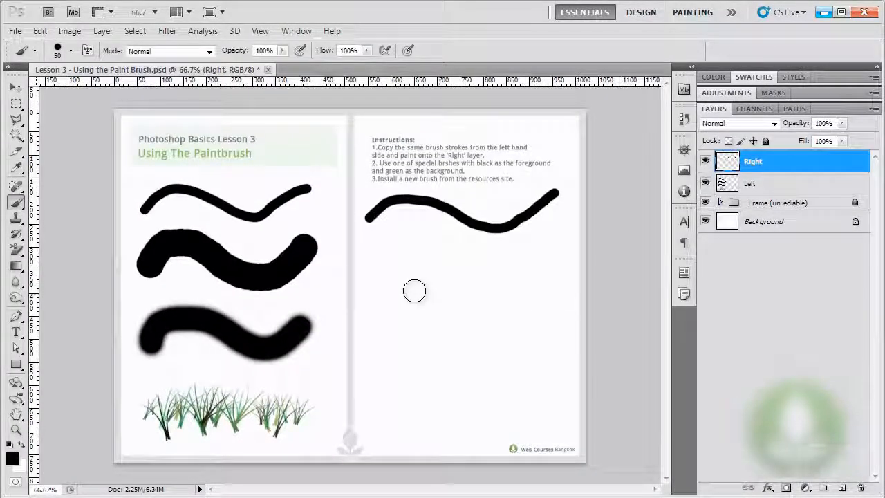
mouse_move(376, 274)
mouse_down()
mouse_move(409, 246)
mouse_move(497, 282)
mouse_move(519, 279)
mouse_move(543, 240)
mouse_up()
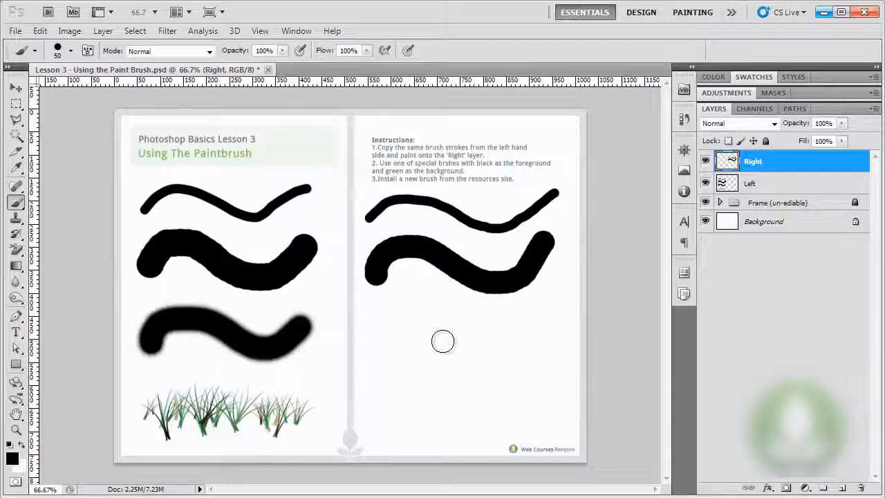
Set the brush hardness to 50% and paint a third, soft-edged black wave below the thick one.
right_click(399, 338)
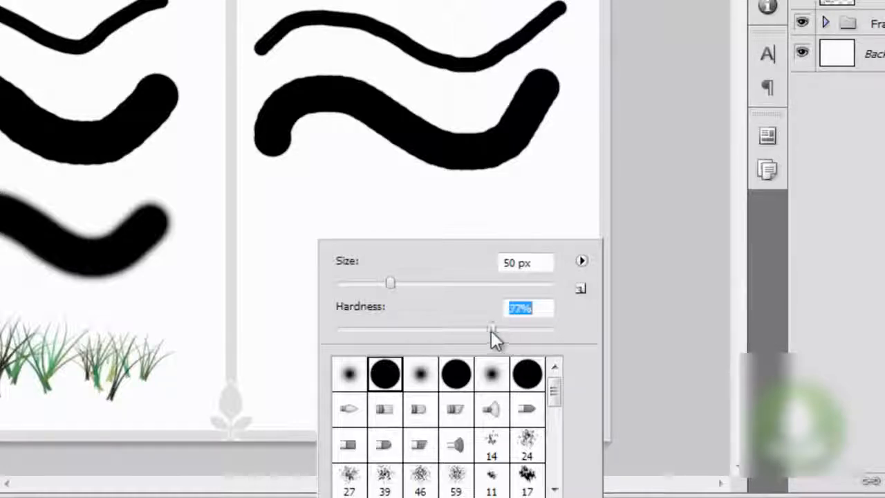
drag(490, 330, 441, 332)
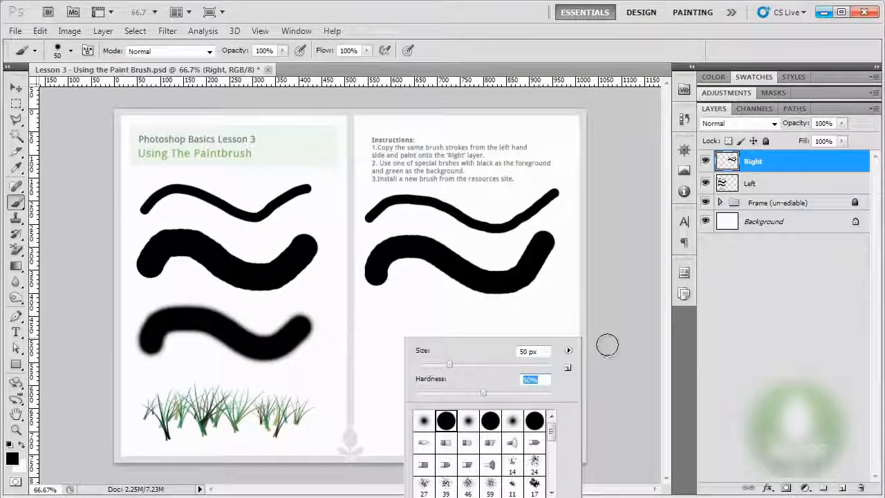
click(607, 345)
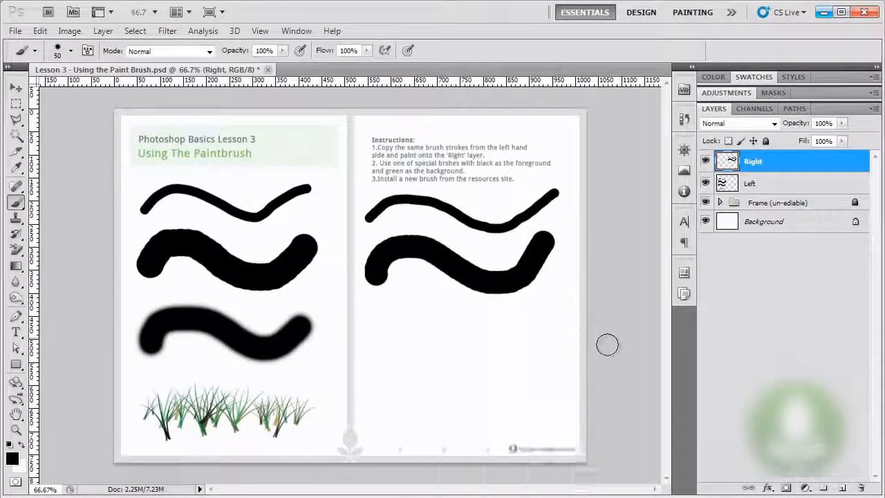
mouse_move(370, 357)
mouse_down()
mouse_move(388, 329)
mouse_move(427, 326)
mouse_move(497, 359)
mouse_move(530, 358)
mouse_move(543, 334)
mouse_up()
Set the brush hardness to 0%, paint a short test stroke below the third wave, and undo that stroke.
right_click(494, 352)
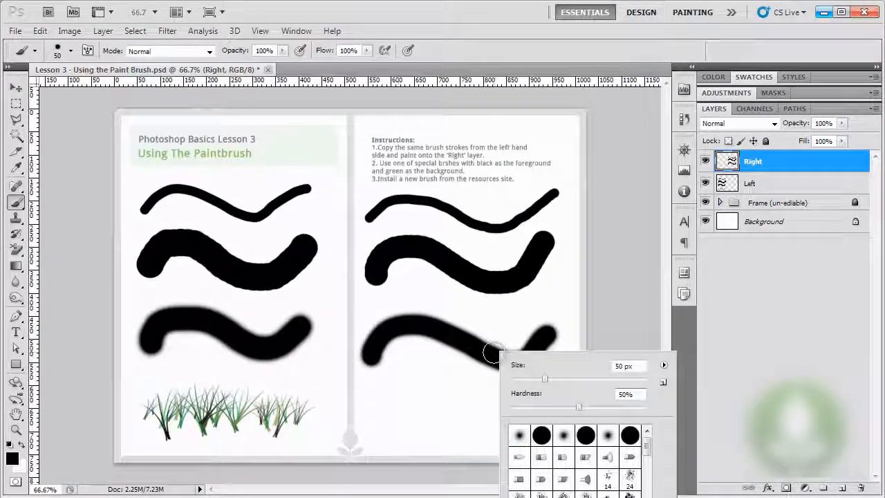
drag(523, 408, 509, 408)
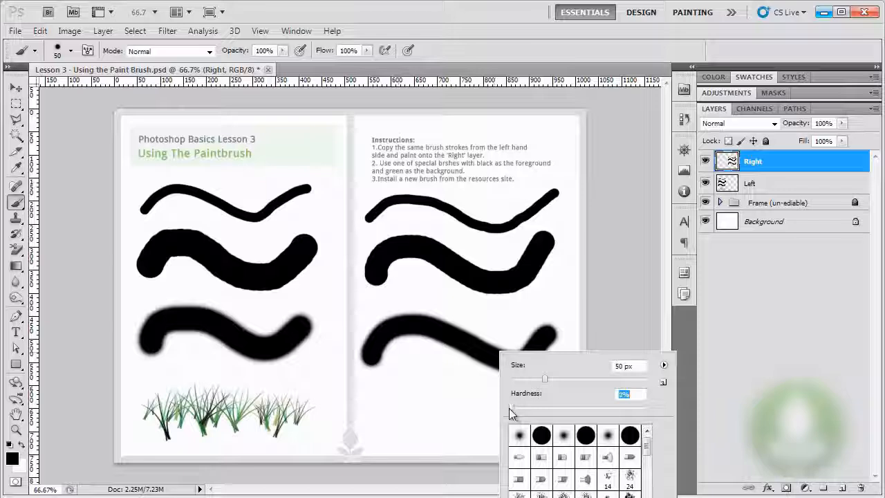
mouse_move(380, 388)
mouse_down()
mouse_move(399, 375)
mouse_move(448, 376)
mouse_move(498, 394)
mouse_up()
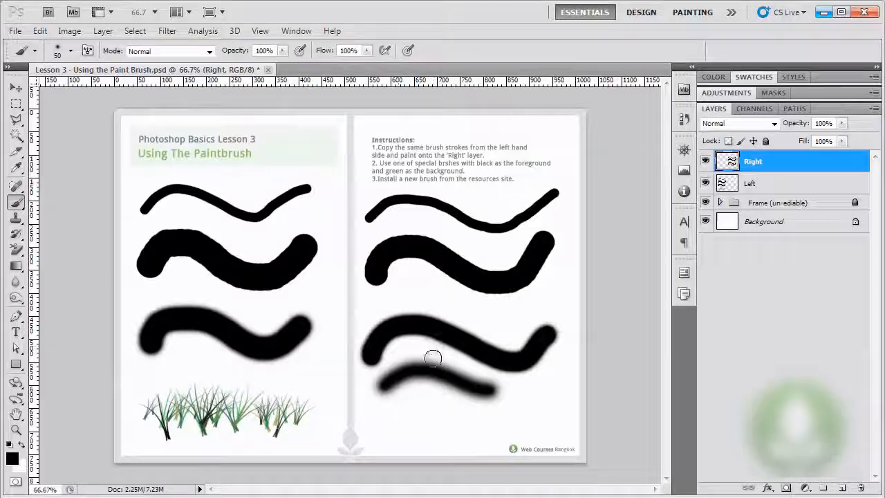
click(49, 34)
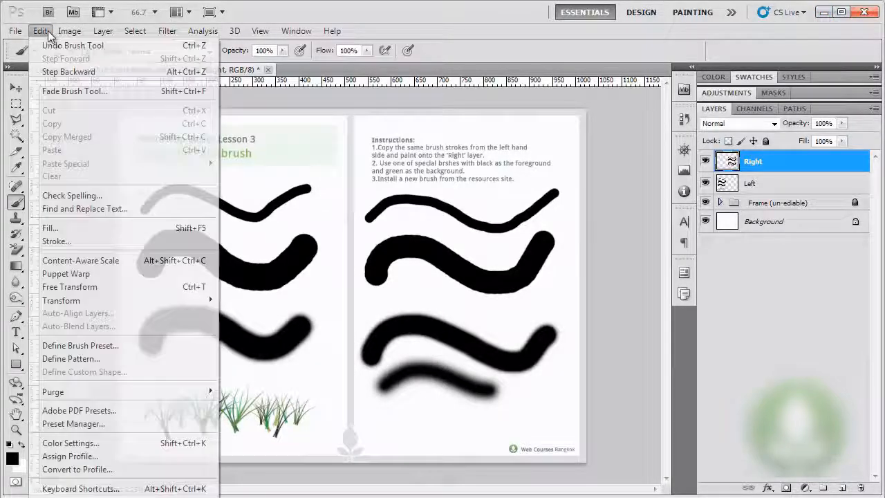
click(74, 71)
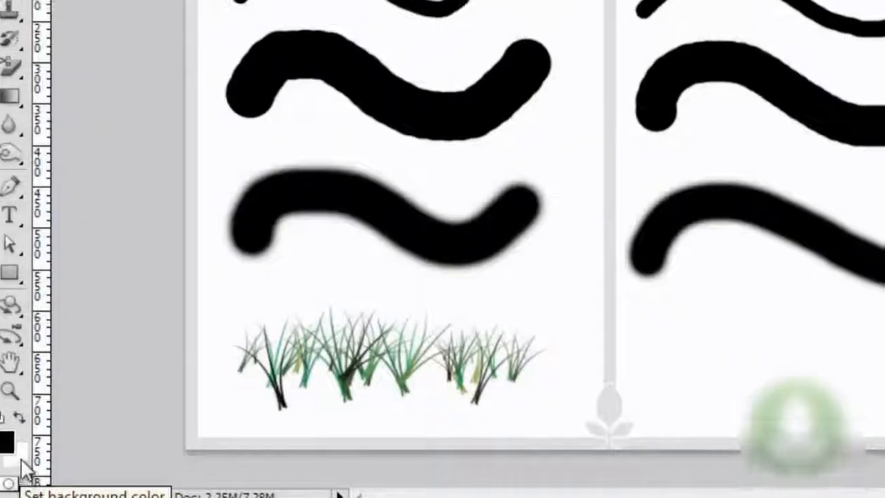
Set the background color to bright green #2bd92b.
click(21, 466)
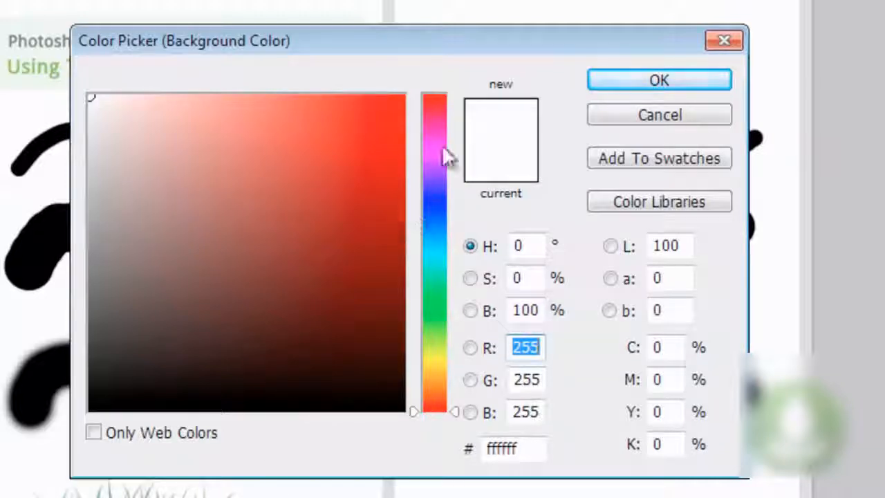
drag(437, 99, 448, 207)
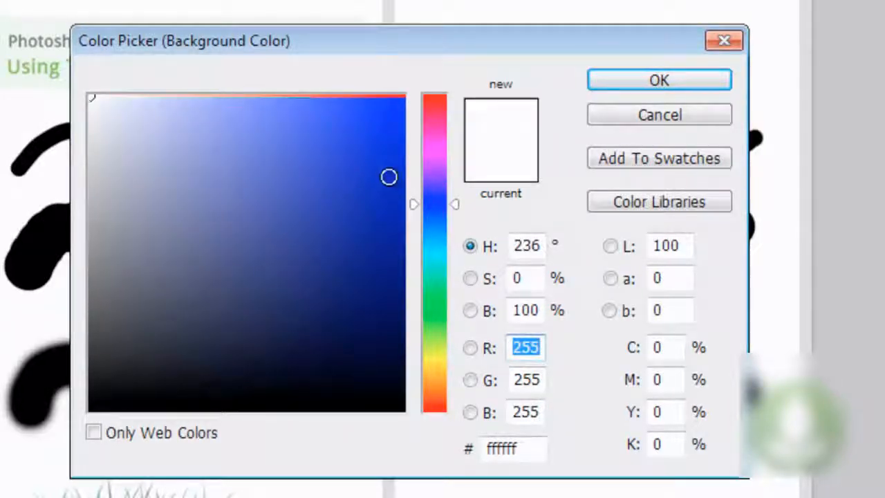
click(96, 100)
mouse_move(96, 100)
mouse_down()
mouse_move(366, 106)
mouse_move(106, 106)
mouse_up()
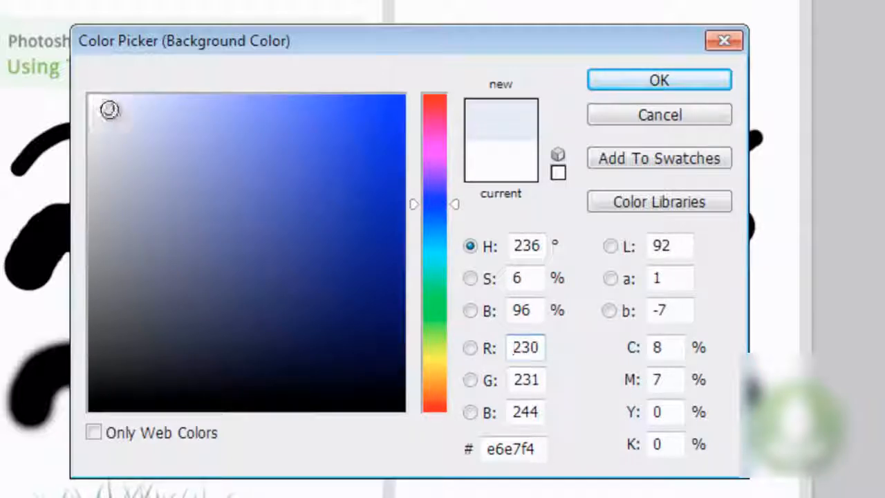
mouse_move(109, 110)
mouse_down()
mouse_move(118, 365)
mouse_move(144, 186)
mouse_move(136, 95)
mouse_up()
drag(457, 205, 454, 305)
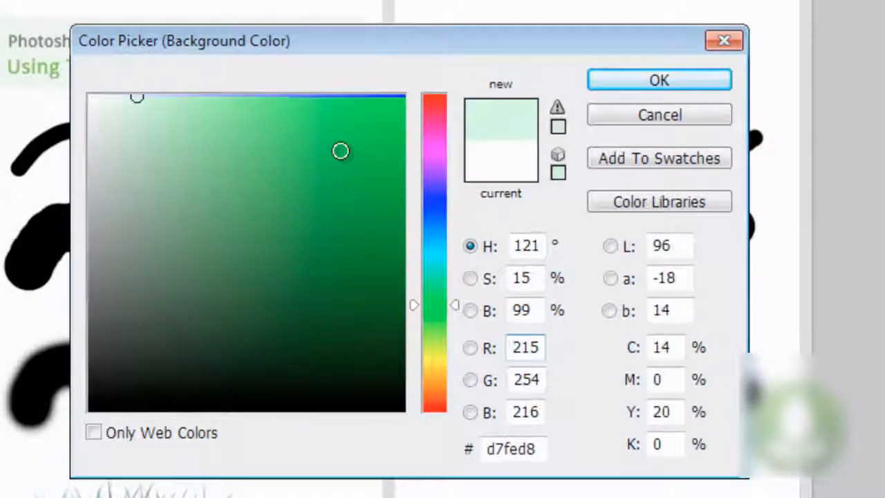
click(456, 305)
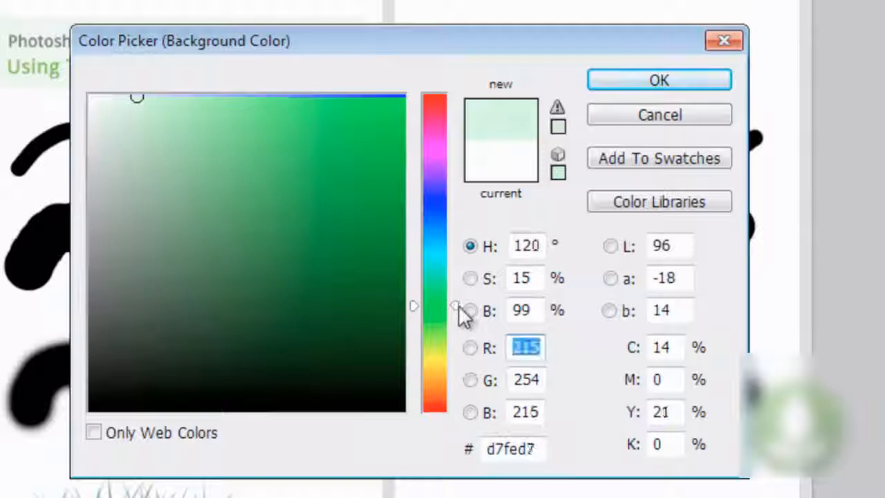
click(342, 141)
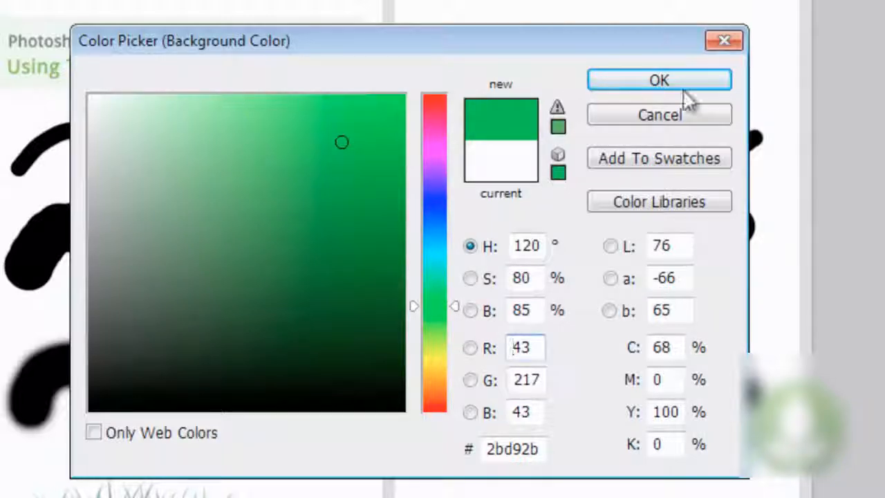
click(649, 80)
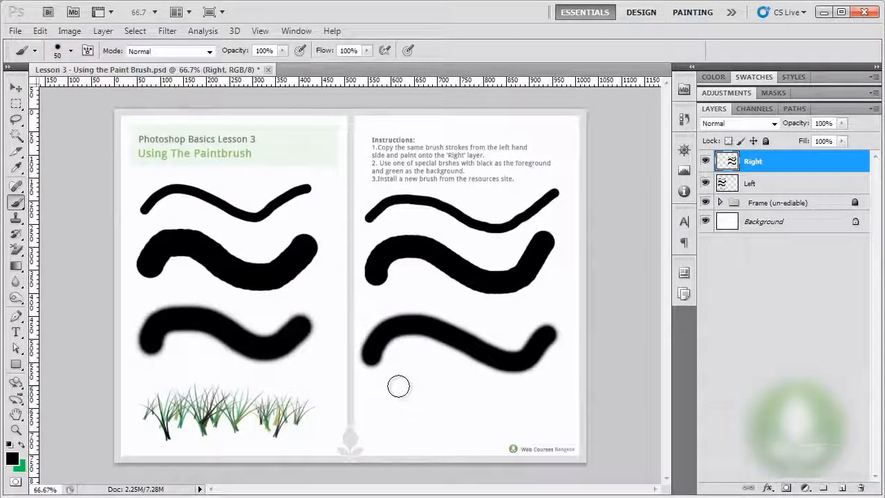
Choose the 134 px grass brush and paint a row of grass below the soft wave on the Right layer.
right_click(398, 385)
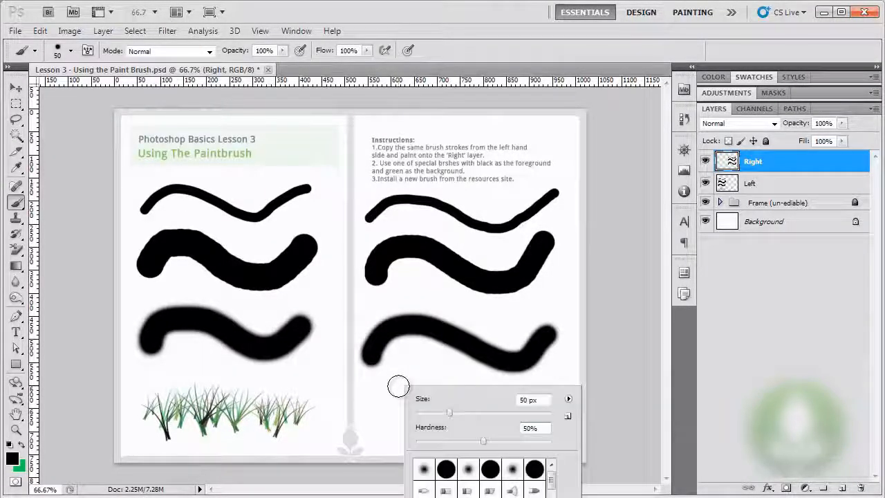
right_click(415, 269)
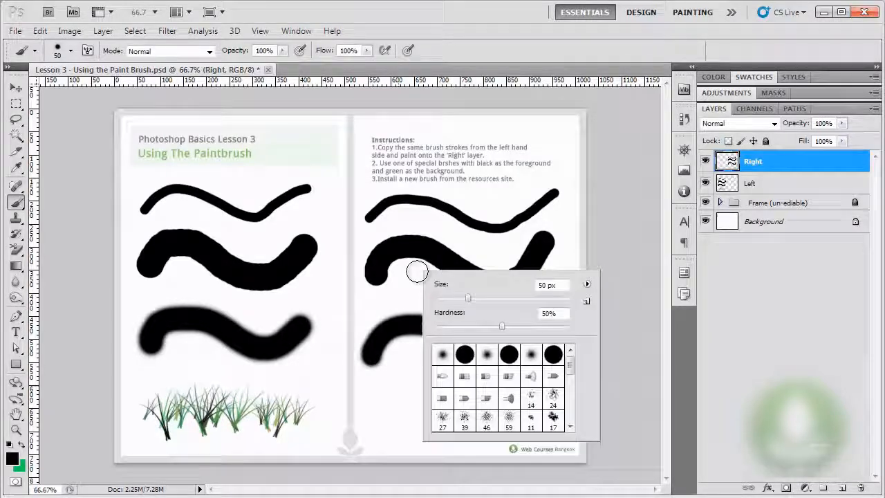
drag(570, 365, 577, 384)
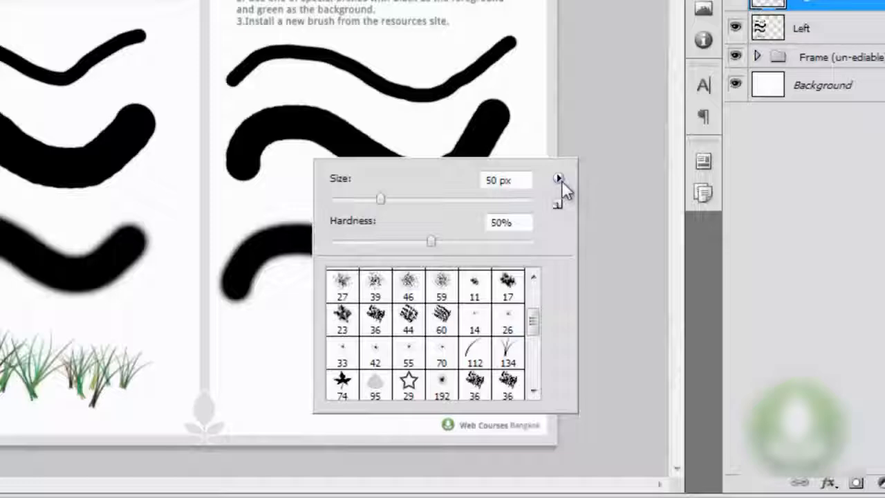
click(558, 179)
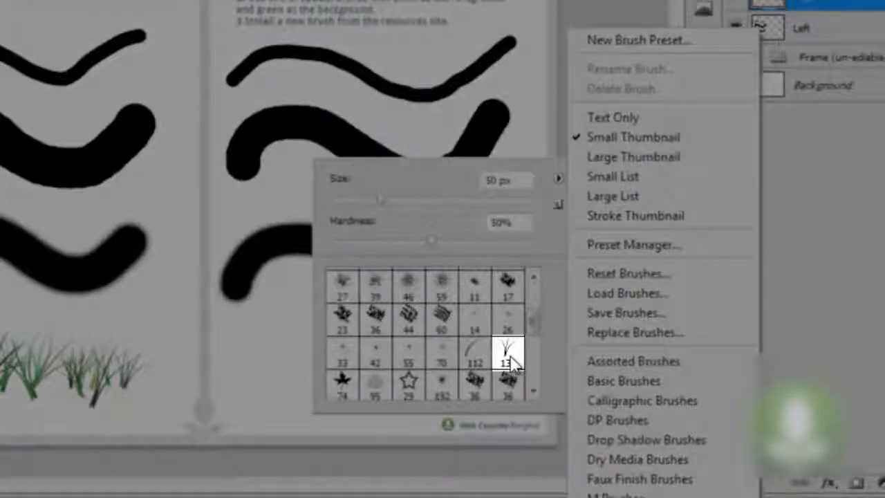
click(508, 358)
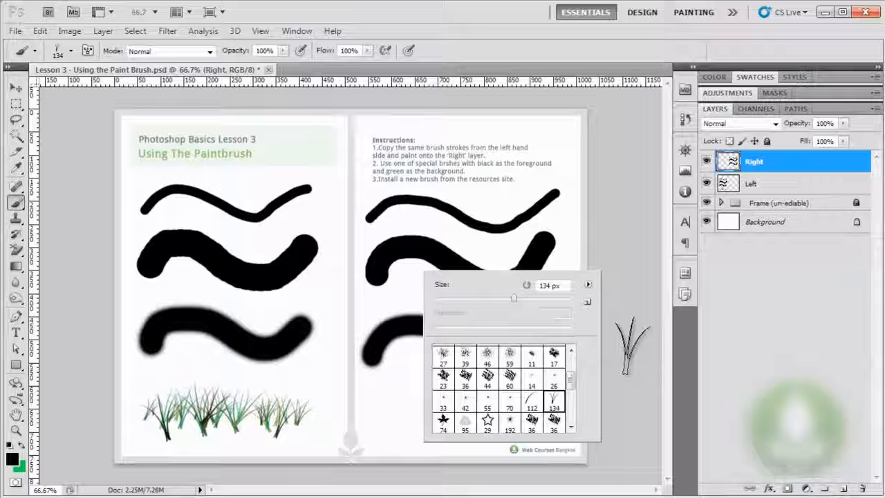
key(Return)
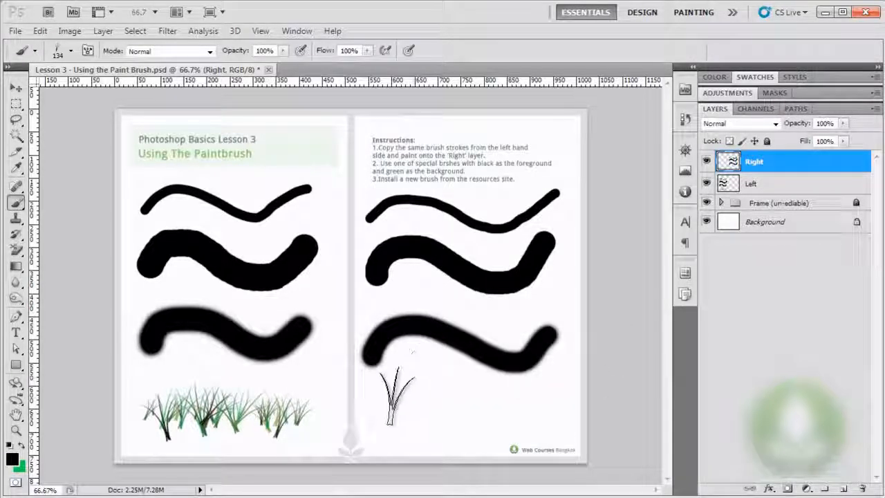
drag(375, 396, 539, 413)
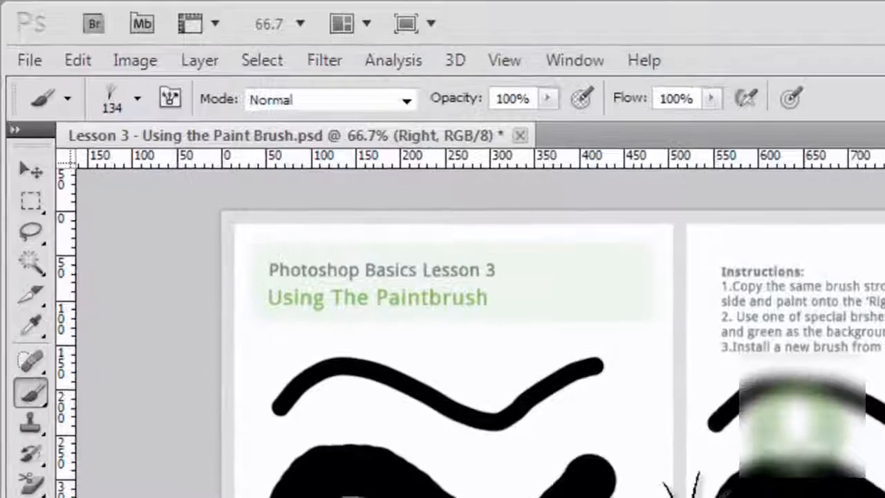
Create a new document from the Web preset at 1024 x 768 pixels with a white background.
click(31, 60)
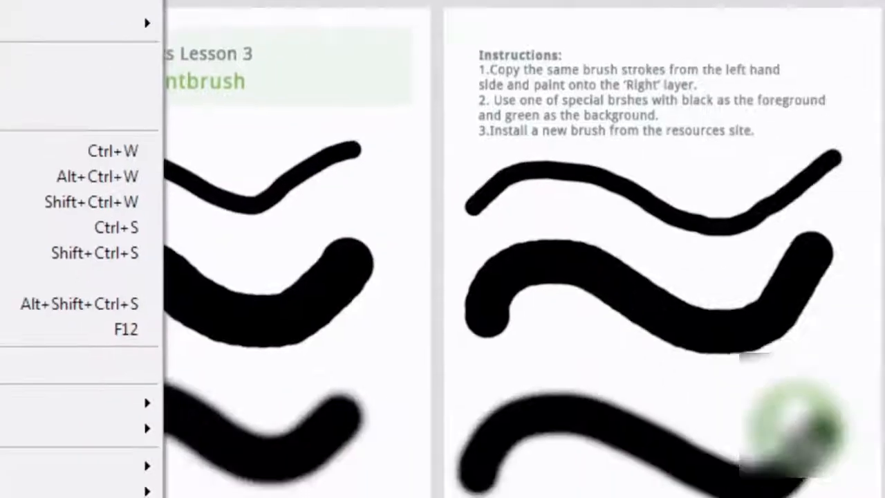
key(ctrl+n)
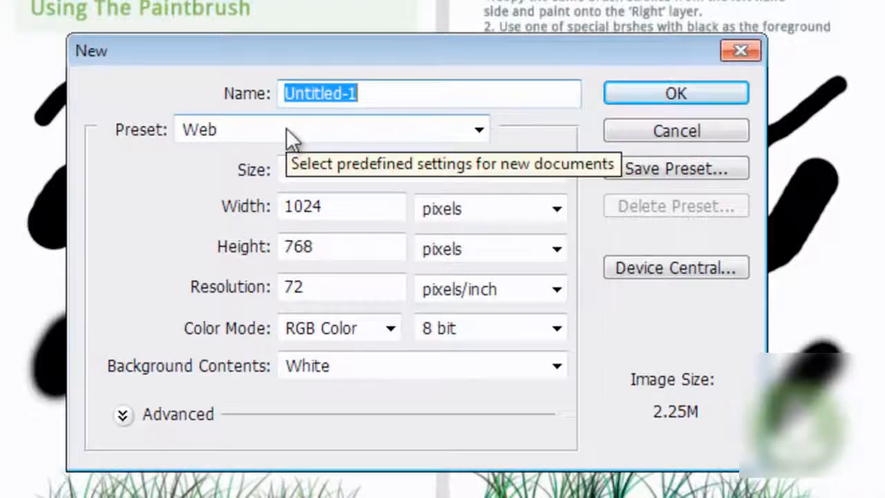
click(286, 128)
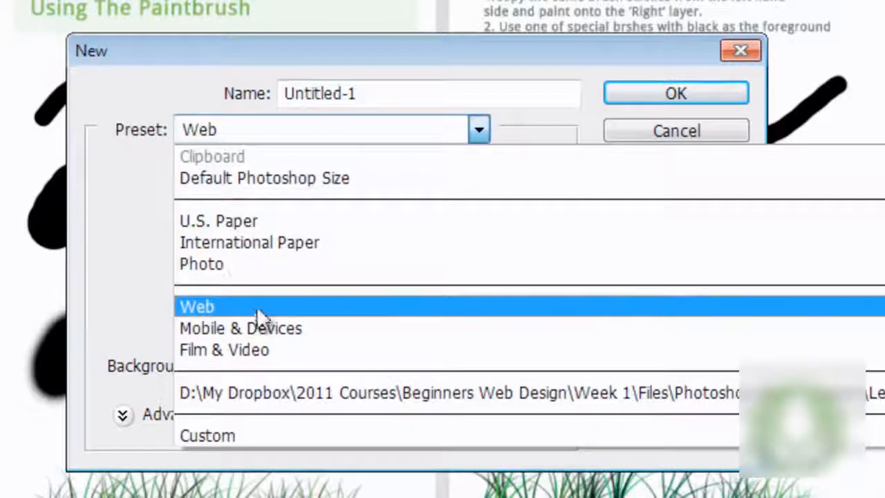
click(257, 306)
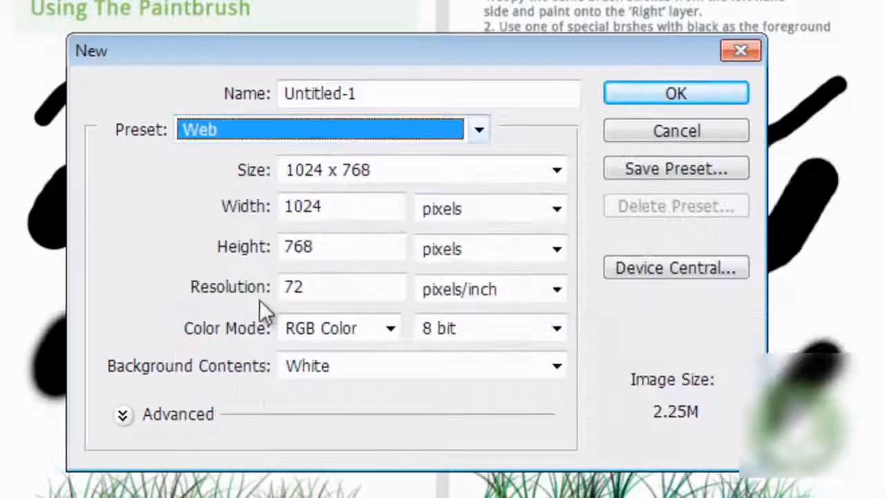
click(344, 173)
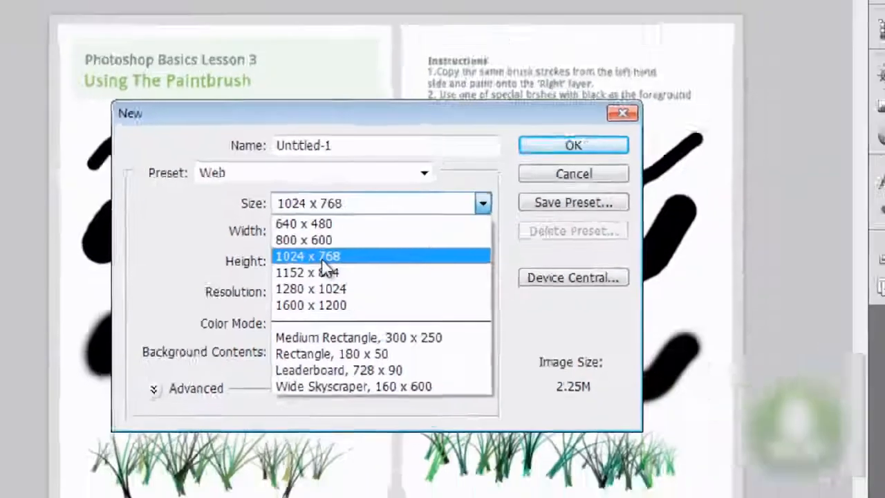
click(343, 239)
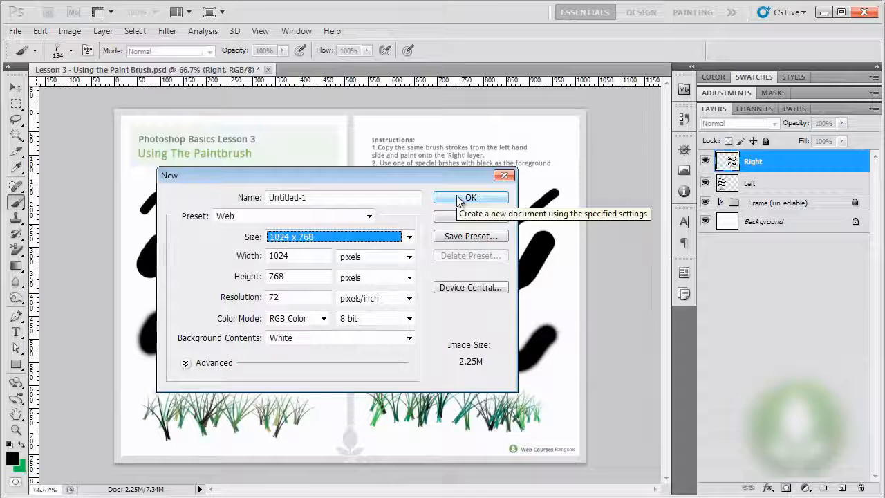
click(459, 199)
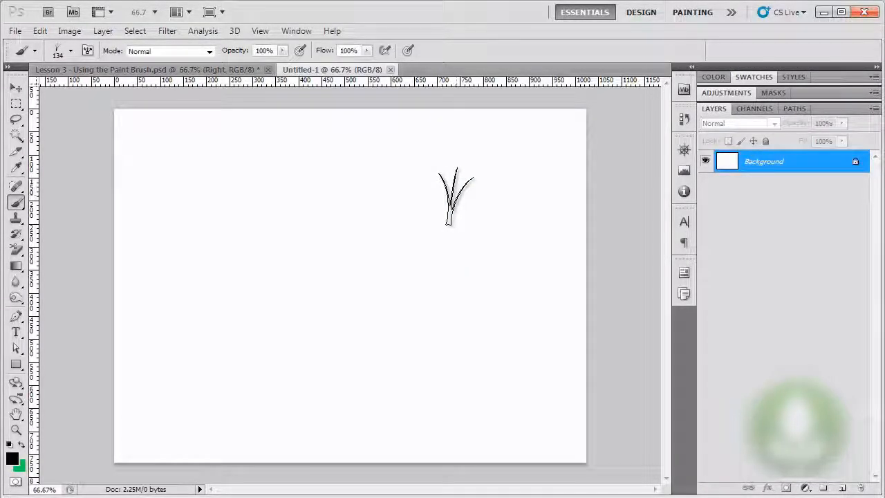
Choose the 29 px star brush and paint a wavy band of scattered stars across the upper part of the blank canvas.
right_click(197, 165)
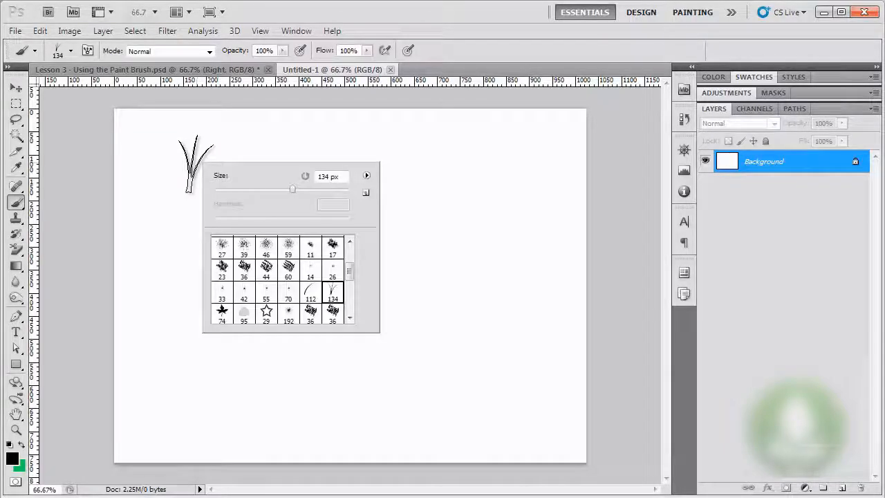
drag(350, 270, 349, 277)
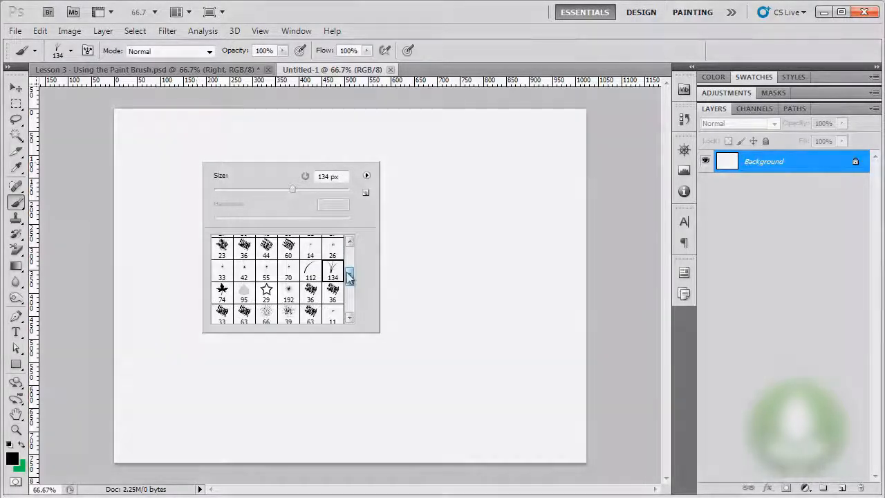
click(266, 290)
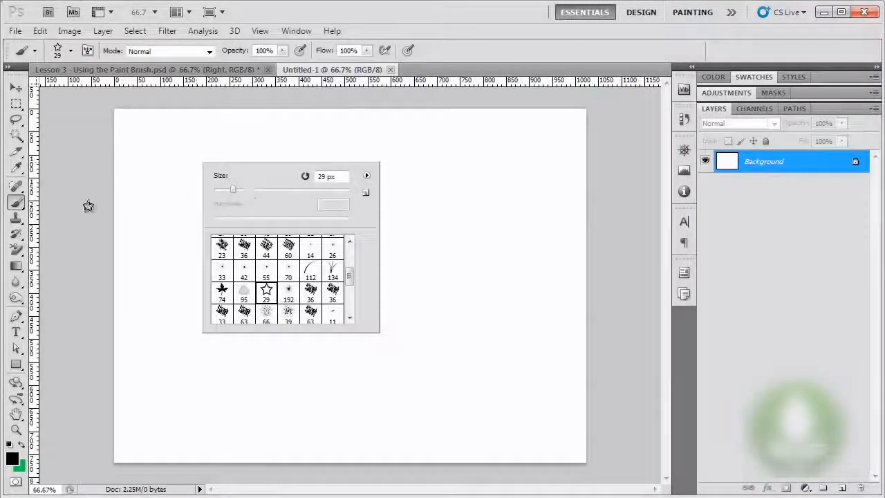
key(Return)
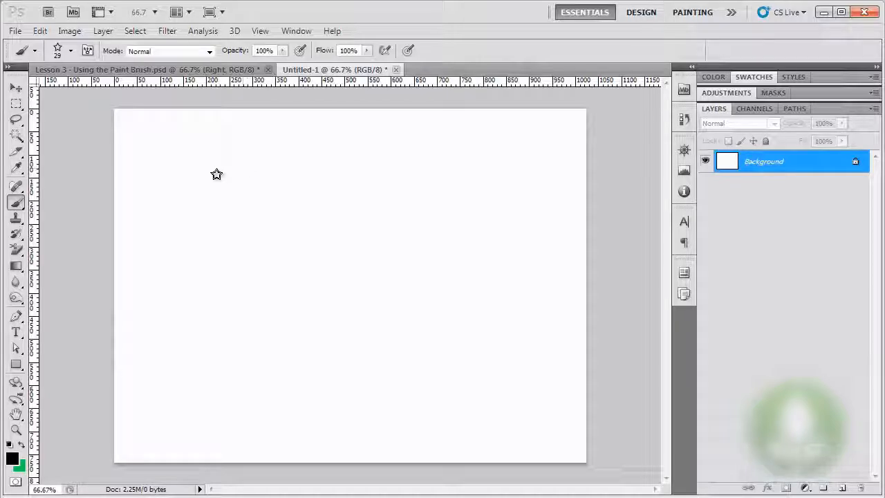
mouse_move(145, 173)
mouse_down()
mouse_move(166, 145)
mouse_move(274, 174)
mouse_move(377, 164)
mouse_move(449, 191)
mouse_up()
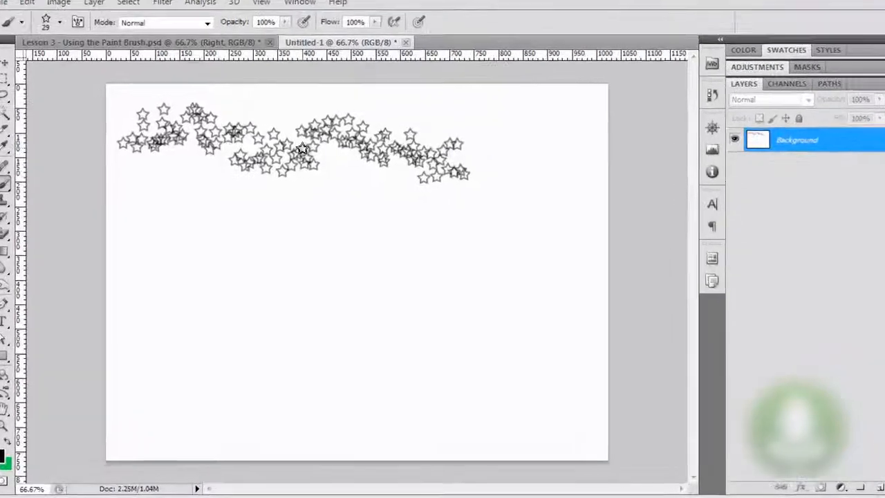
Append the Special Effect Brushes set to the current brush presets.
right_click(299, 169)
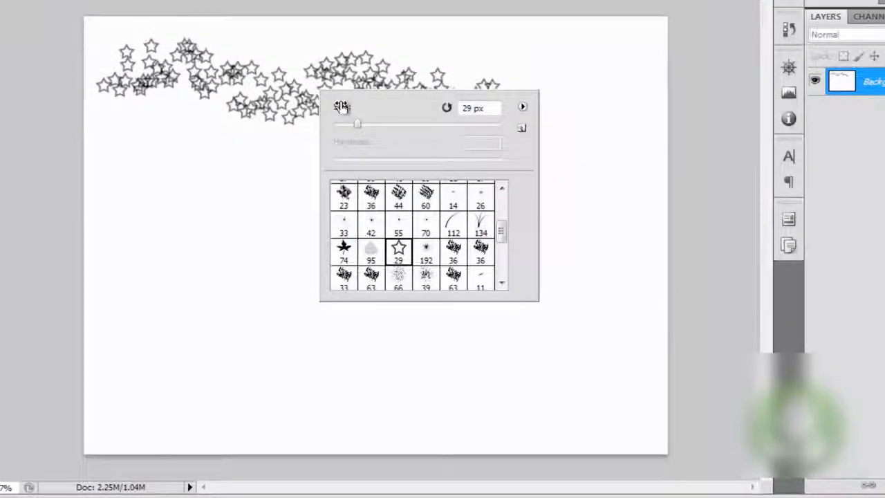
click(524, 108)
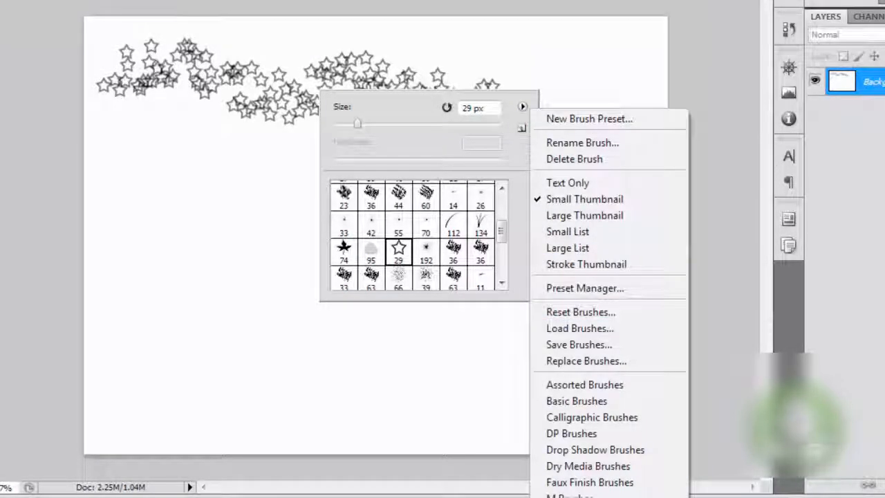
click(608, 497)
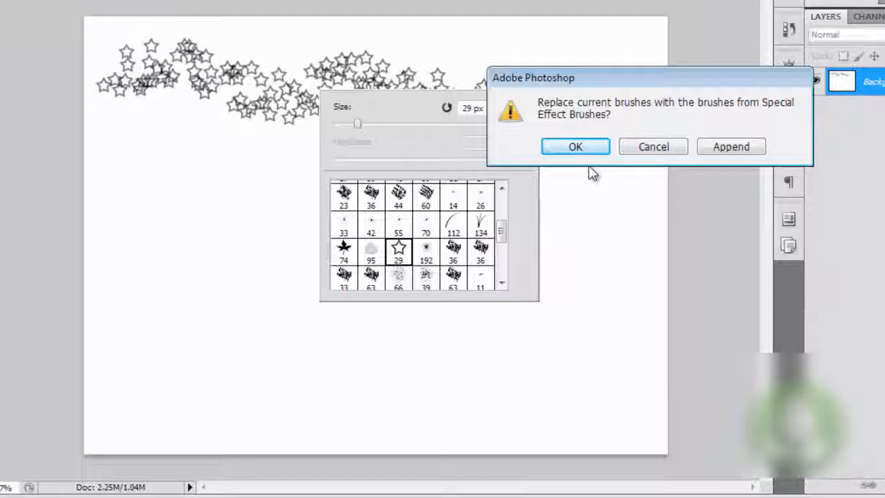
click(721, 147)
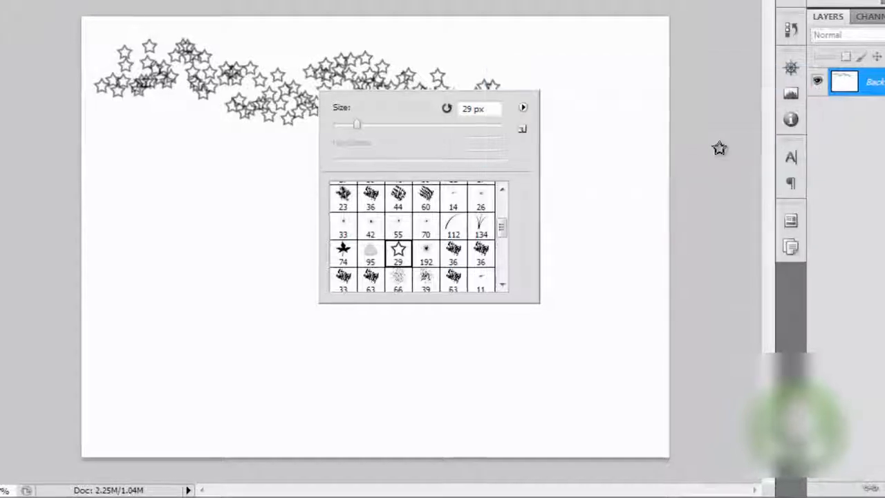
Select the 45 px duck brush from the appended special effect brushes.
drag(518, 290, 520, 339)
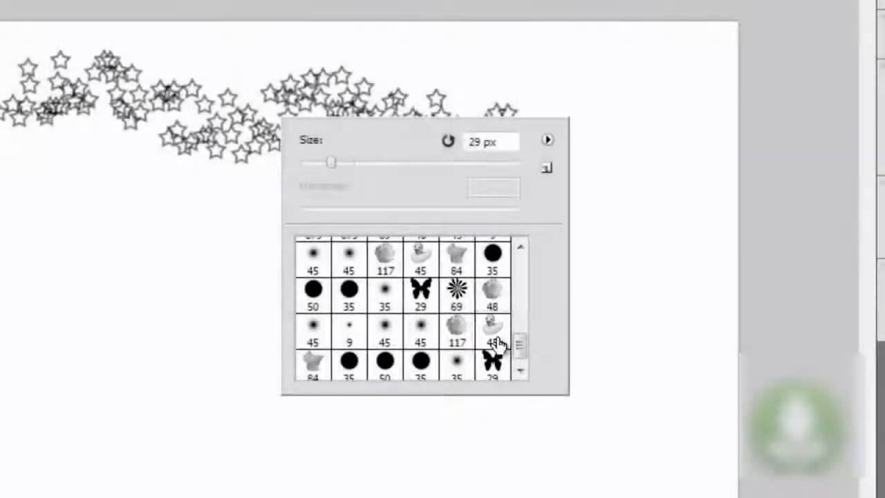
click(492, 340)
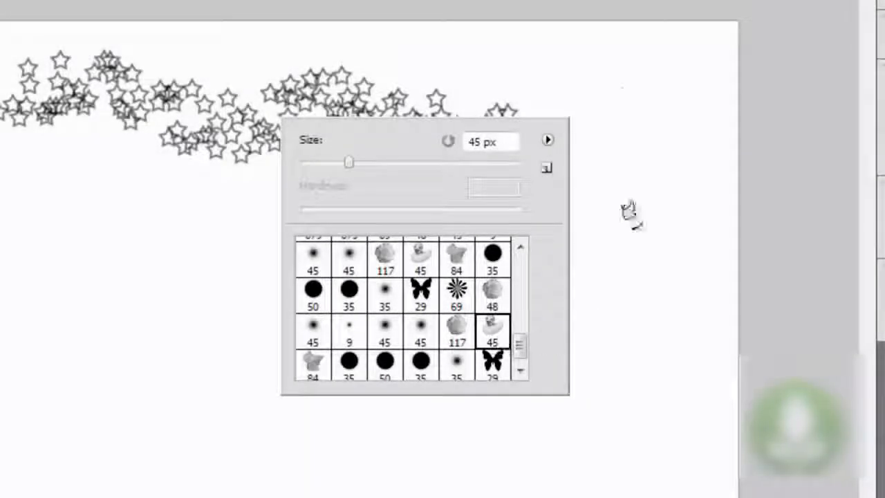
click(610, 1)
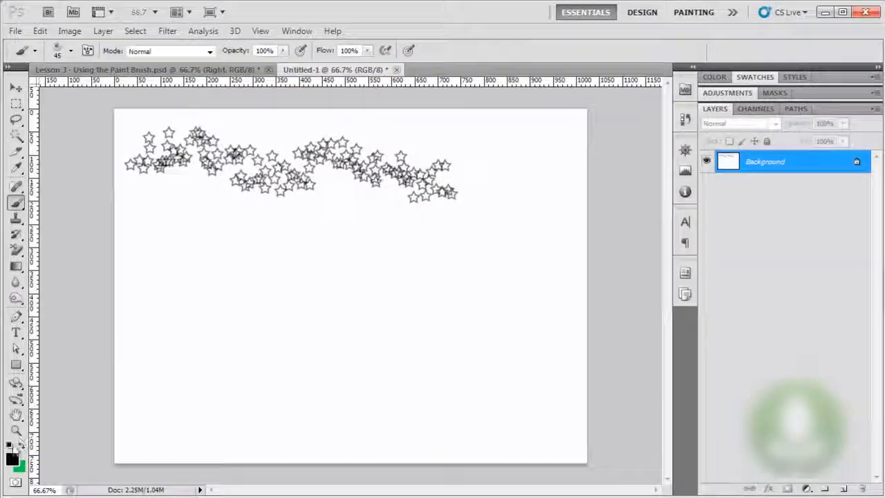
Set the foreground color to yellow (#def10f) and paint scattered ducks across the canvas below the stars.
click(12, 460)
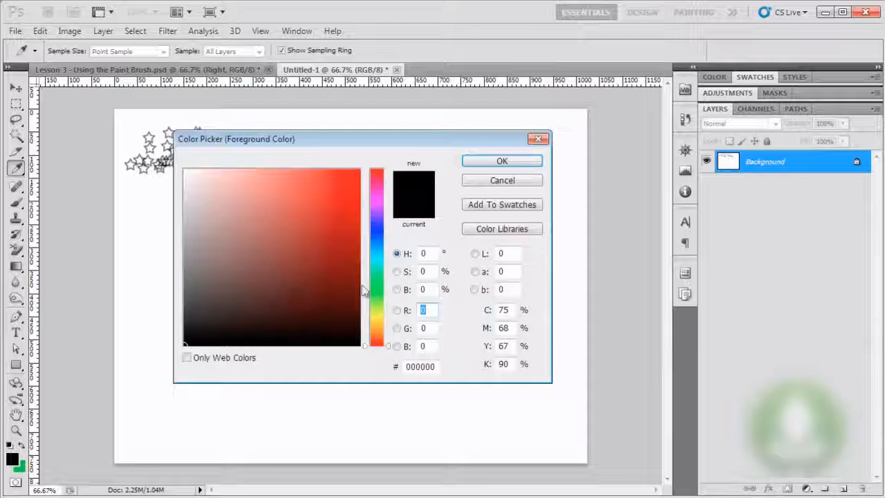
click(373, 313)
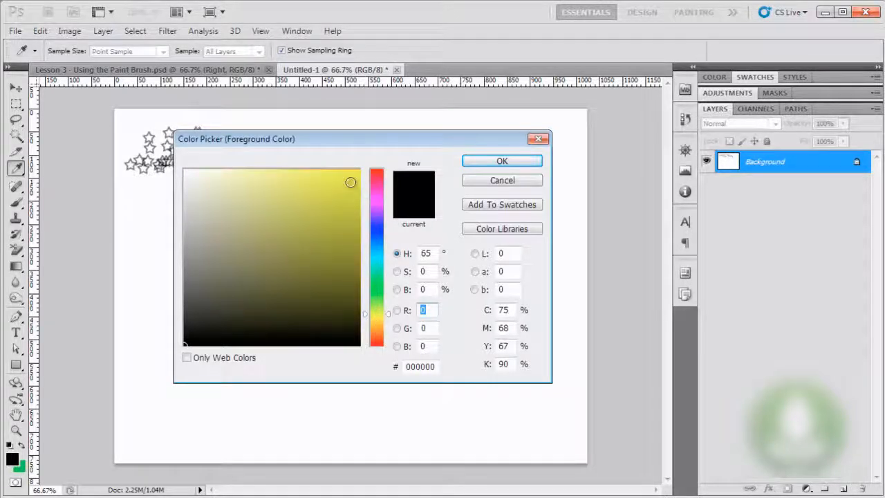
click(348, 178)
click(501, 161)
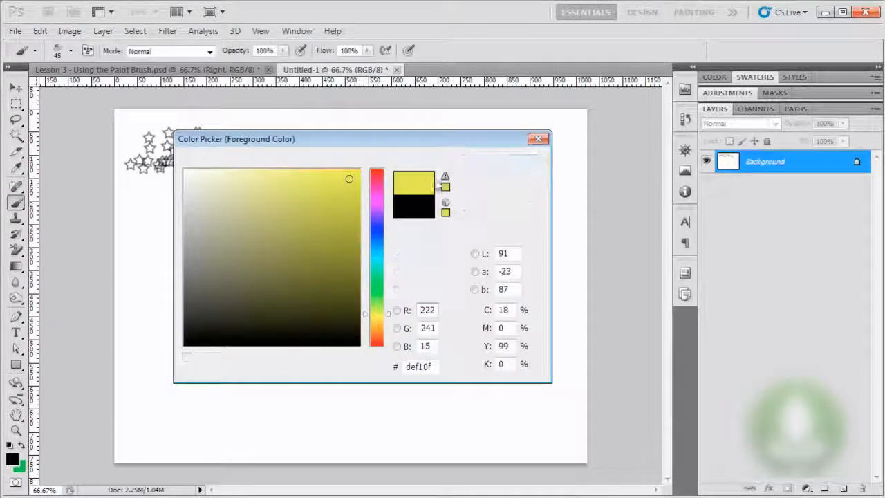
mouse_move(172, 292)
mouse_down()
mouse_move(258, 282)
mouse_move(361, 325)
mouse_move(484, 308)
mouse_up()
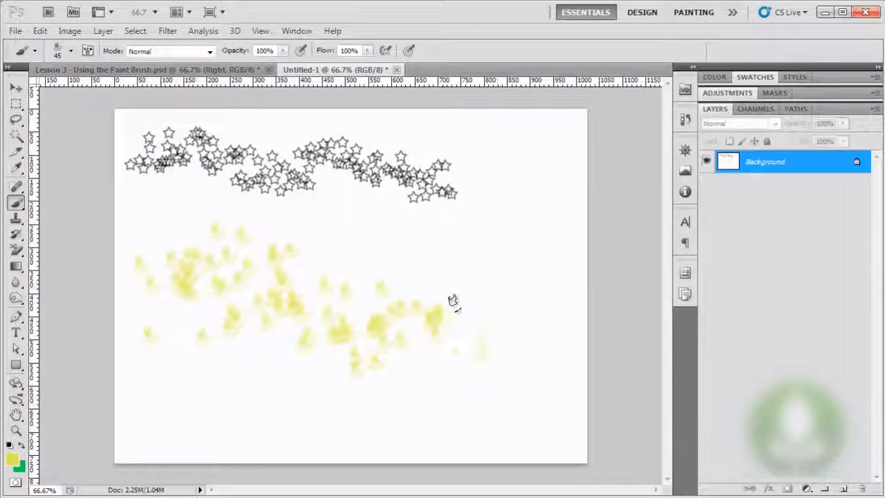
Select the 117 px flower brush from the special effect brushes at the end of the brush presets.
right_click(356, 257)
click(474, 391)
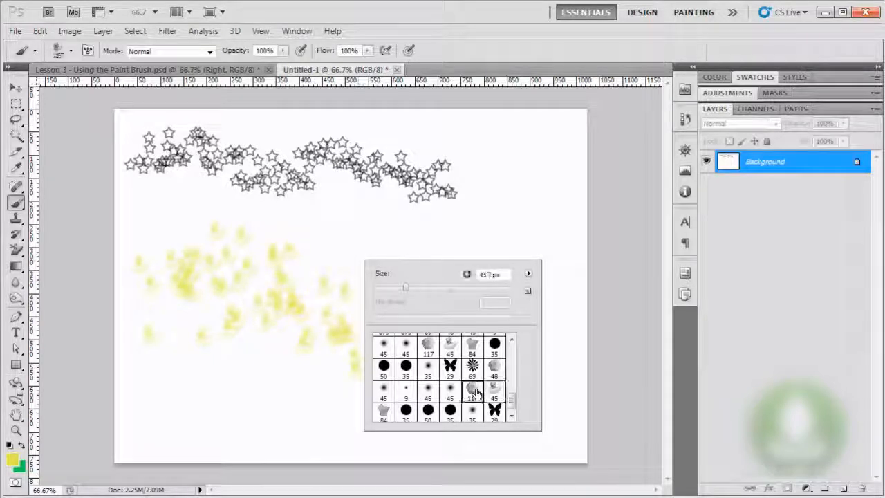
click(474, 391)
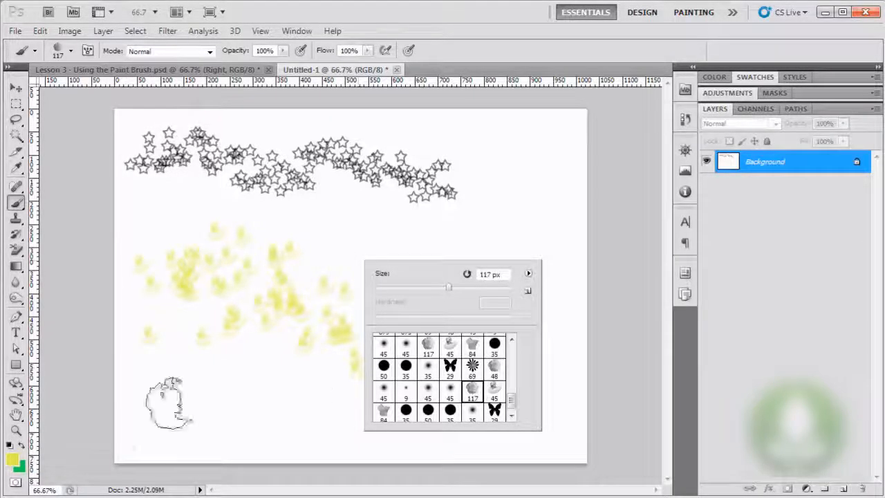
Set the foreground color to orange-red and paint scattered multicolored flowers over the lower and outer parts of the canvas.
click(14, 462)
drag(373, 335, 377, 348)
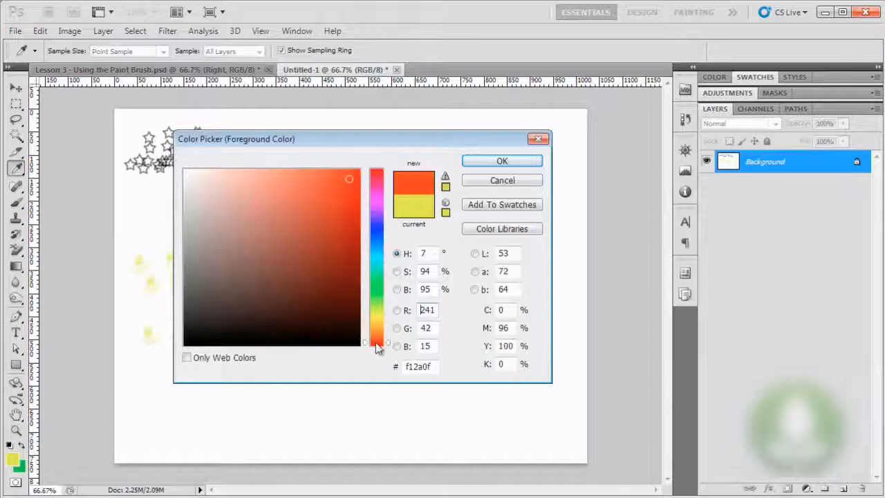
click(485, 162)
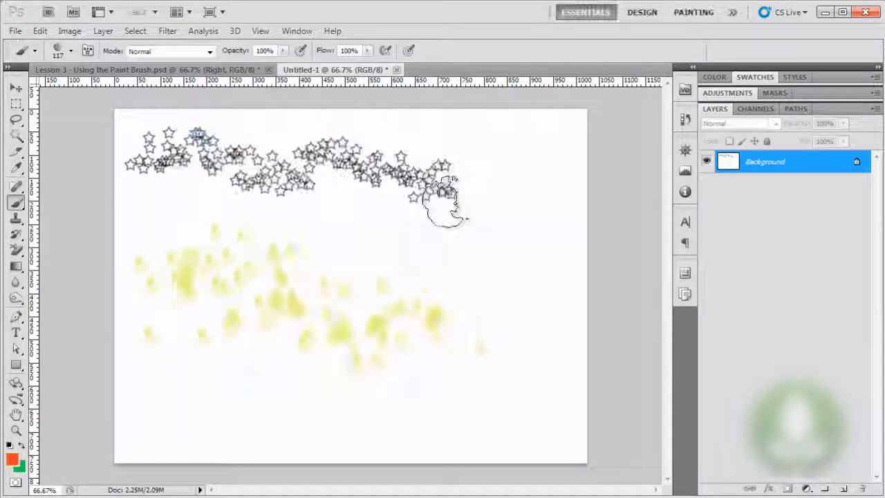
mouse_move(409, 241)
mouse_down()
mouse_move(501, 291)
mouse_move(514, 327)
mouse_move(482, 365)
mouse_move(491, 362)
mouse_move(469, 261)
mouse_move(444, 258)
mouse_move(447, 295)
mouse_move(431, 286)
mouse_move(424, 322)
mouse_move(453, 313)
mouse_move(400, 314)
mouse_move(394, 287)
mouse_move(428, 307)
mouse_move(393, 271)
mouse_up()
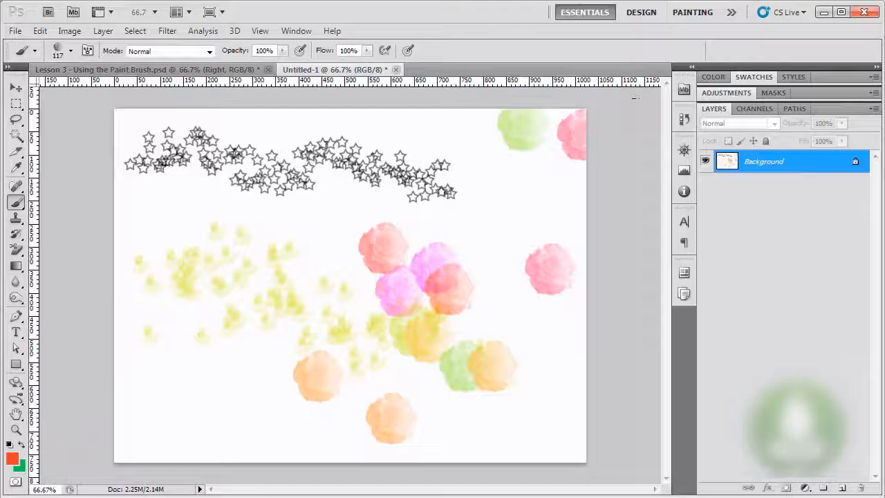
Switch to the browser, open the Free Photoshop Brushes article in the Photoshop category of WCB Resources, and show the fbrushes.com site it recommends.
key(alt+Tab)
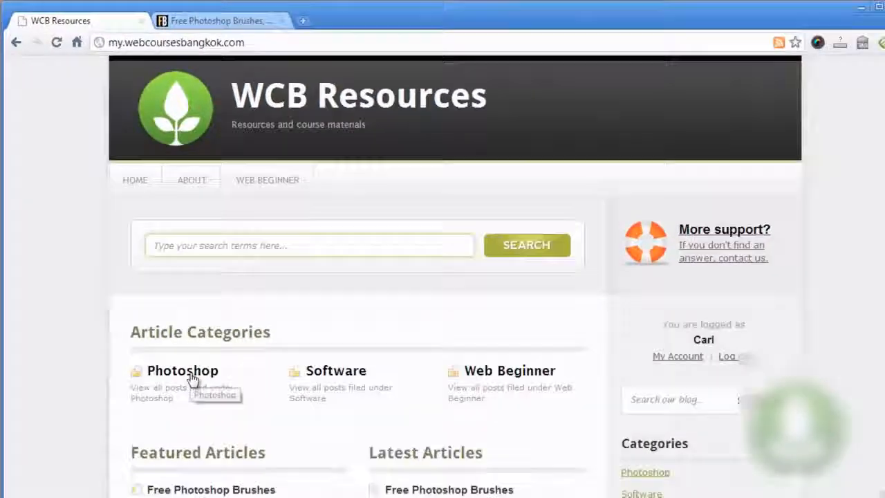
click(192, 377)
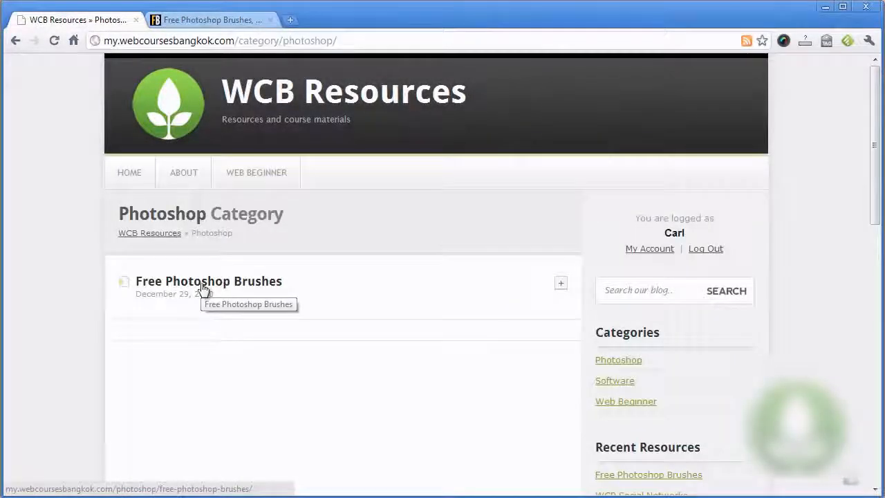
click(203, 288)
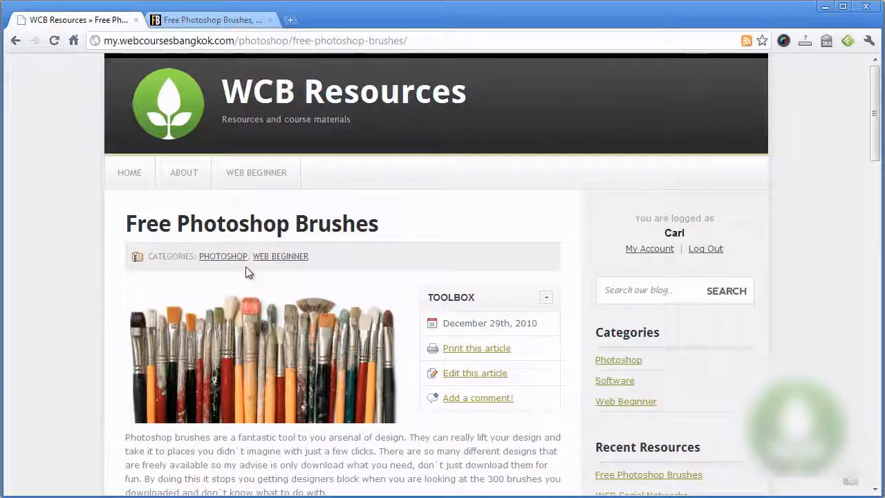
scroll(257, 268, down, 4)
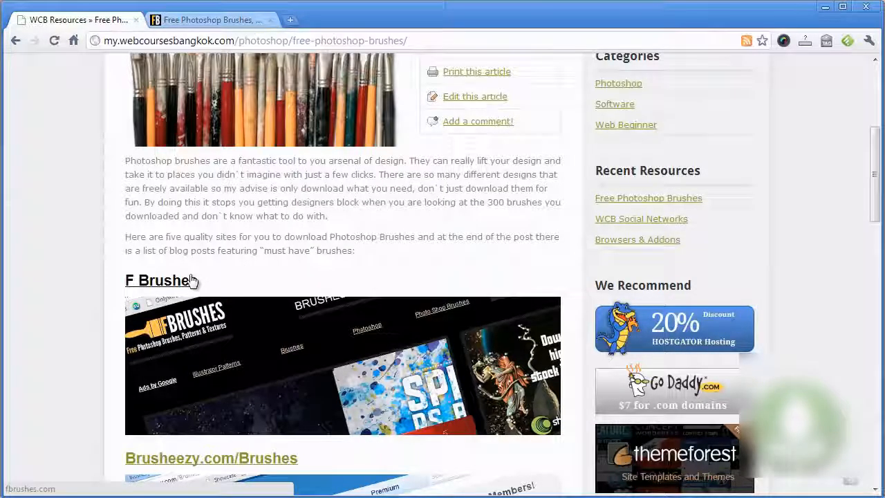
click(202, 20)
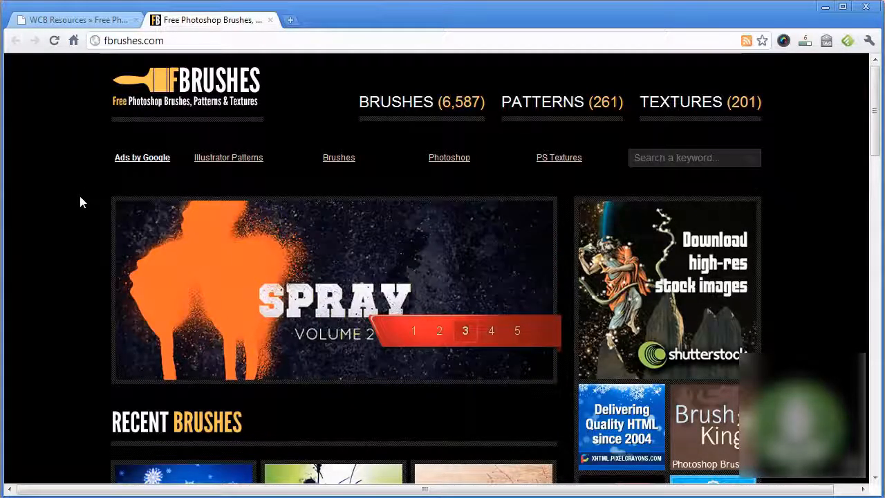
Download the Melancholy Brushes set from the recent brushes and save its zip file to the Downloads folder.
mouse_move(443, 116)
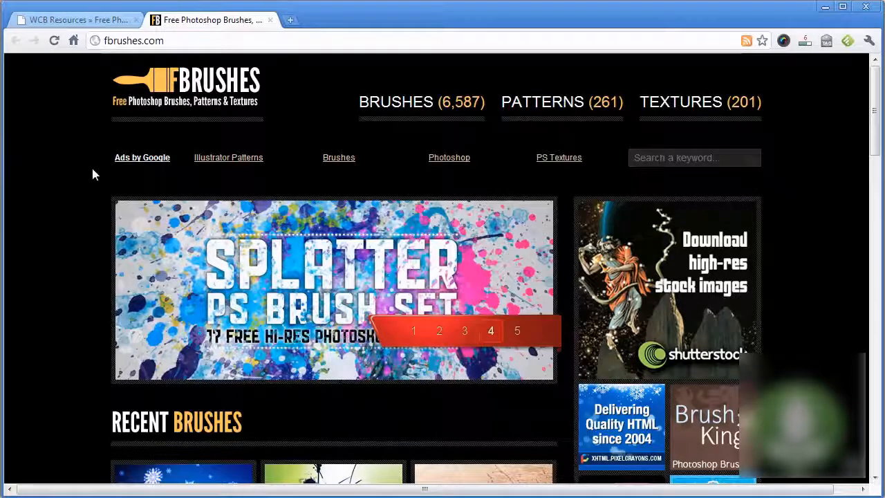
scroll(93, 174, down, 4)
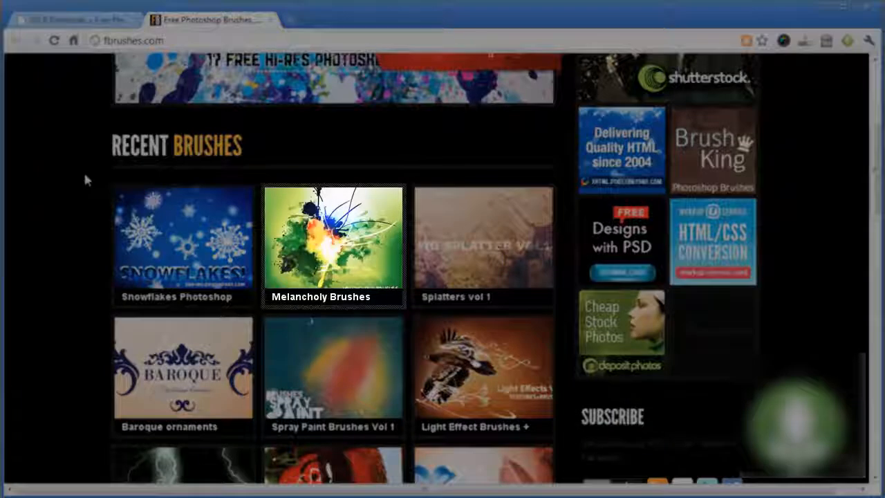
mouse_move(334, 255)
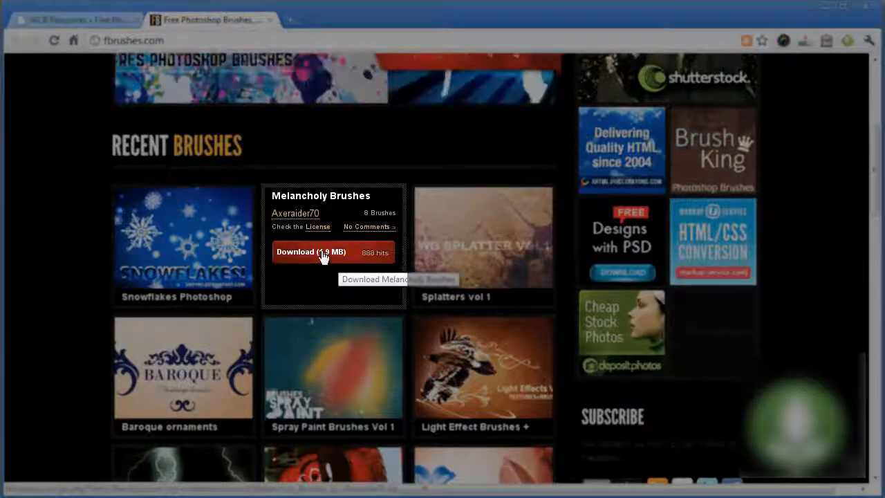
click(324, 256)
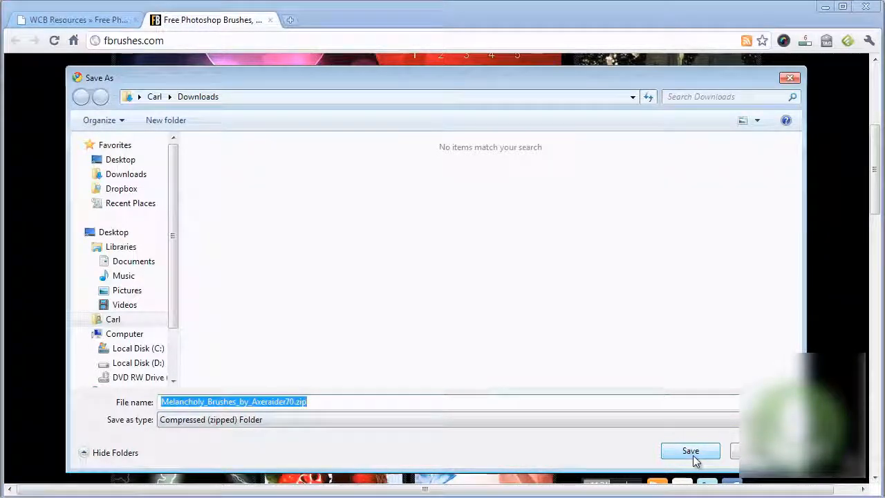
click(694, 459)
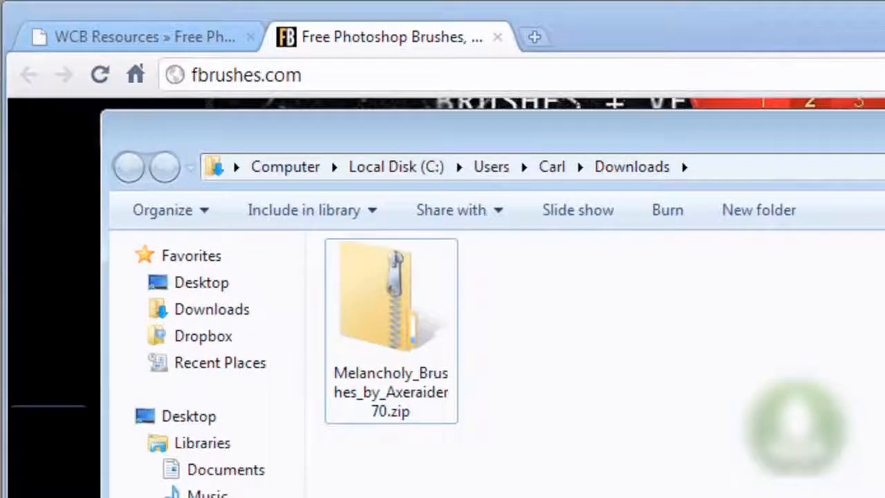
Extract the downloaded Melancholy Brushes zip into its own folder in Downloads and show the extracted files.
mouse_move(438, 399)
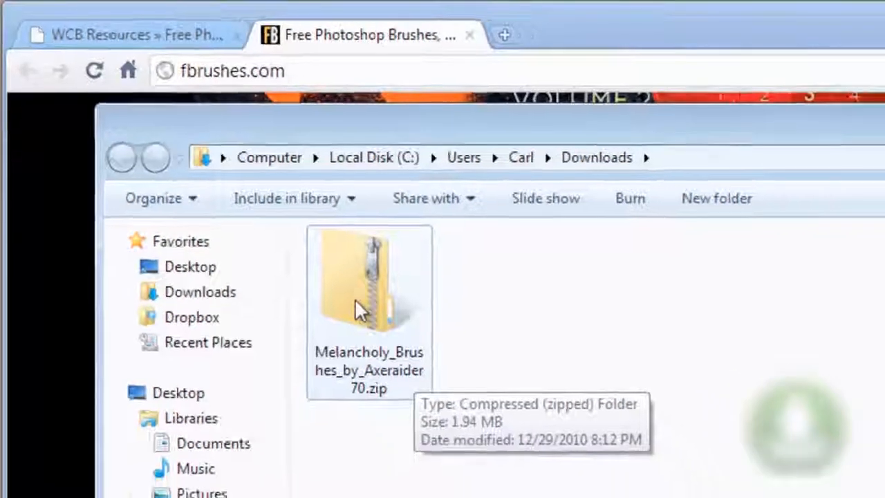
right_click(377, 320)
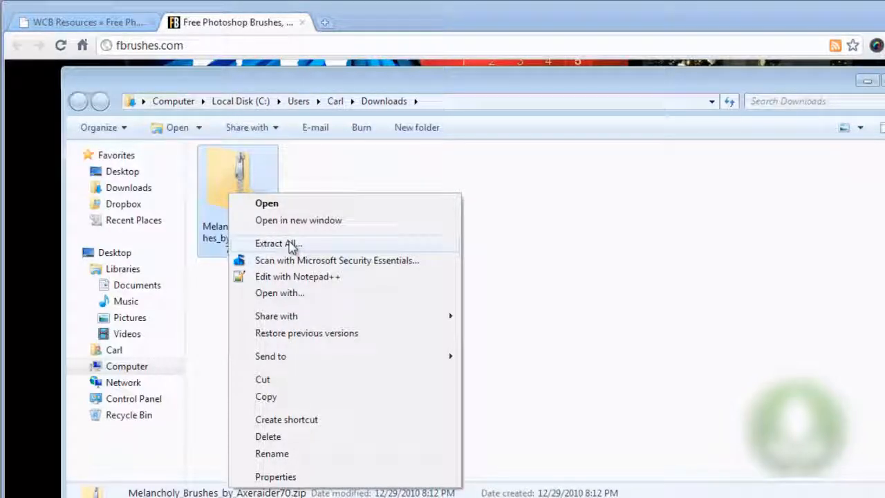
click(290, 243)
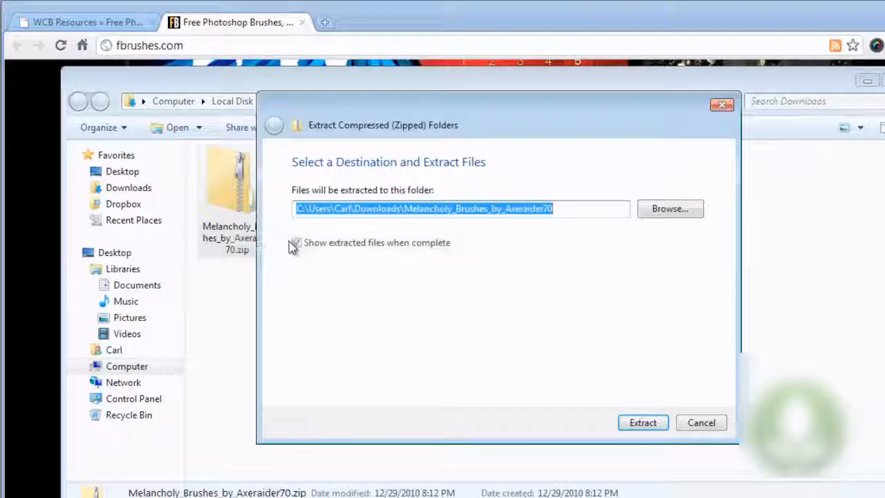
click(642, 422)
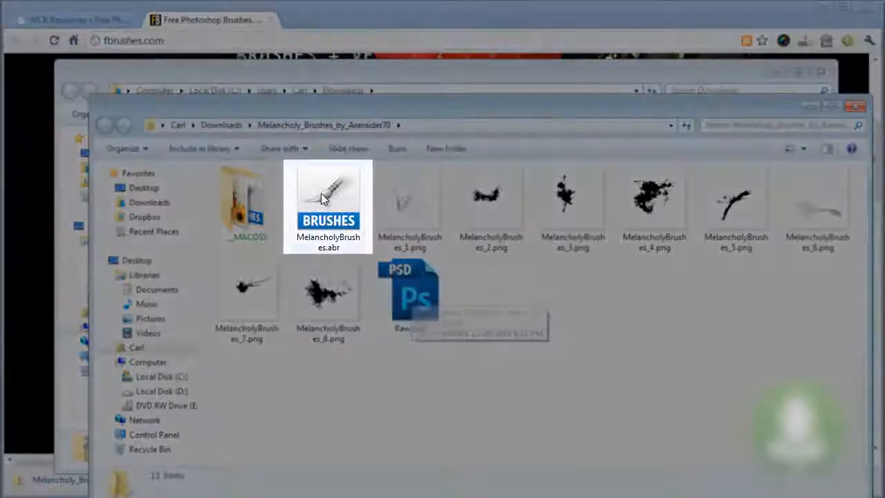
Load MelancholyBrushes.abr into Photoshop and look through the brush presets for the added brushes.
click(320, 193)
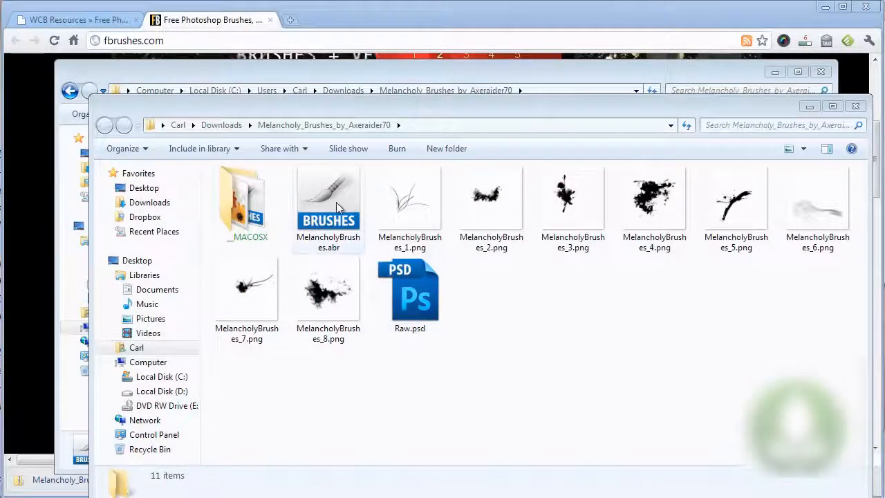
double_click(336, 206)
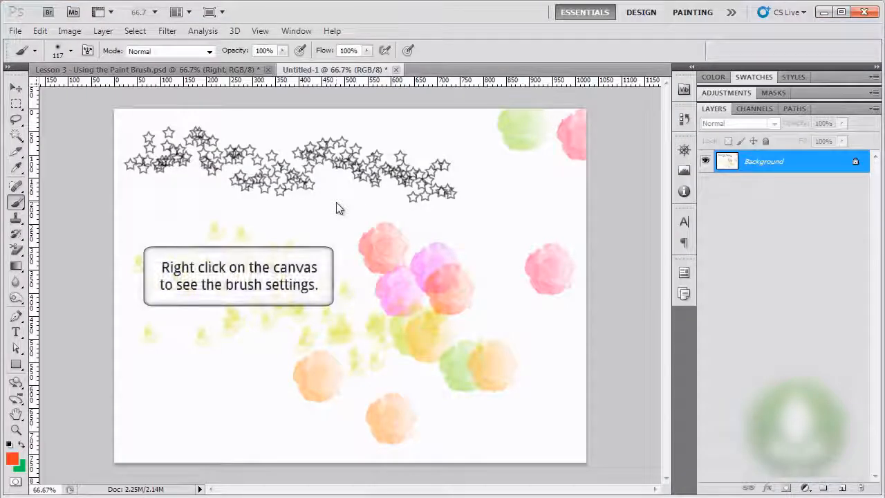
right_click(336, 201)
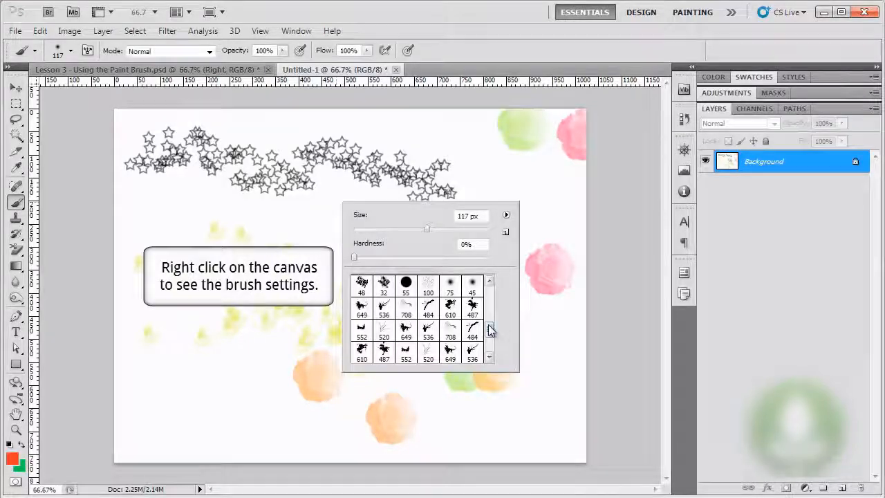
drag(489, 330, 488, 335)
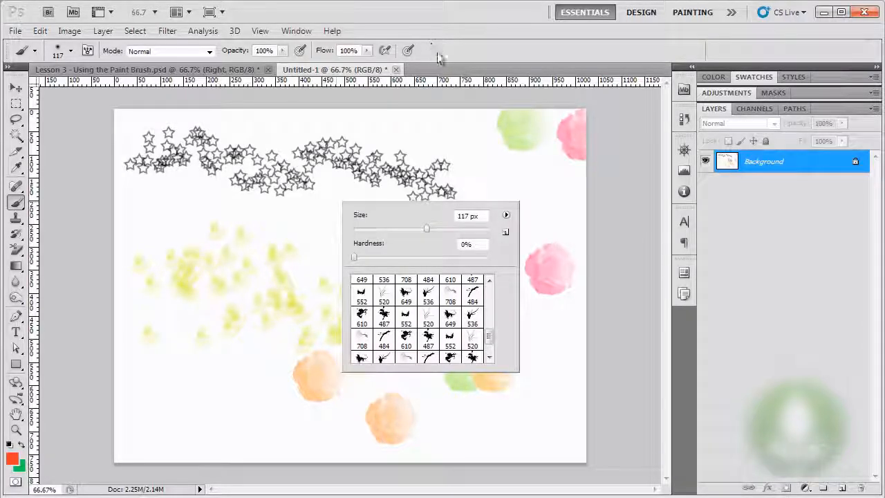
click(435, 52)
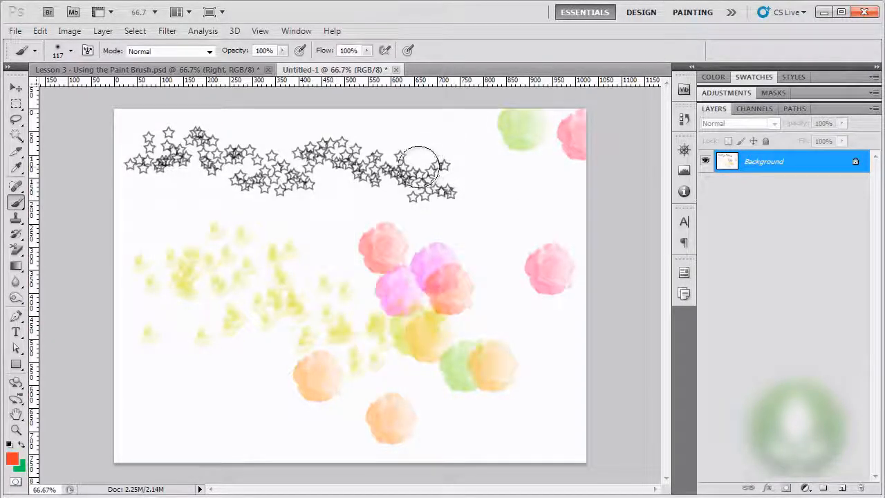
Create another new document from the Web preset at 1024 x 768 pixels with a white background.
click(14, 30)
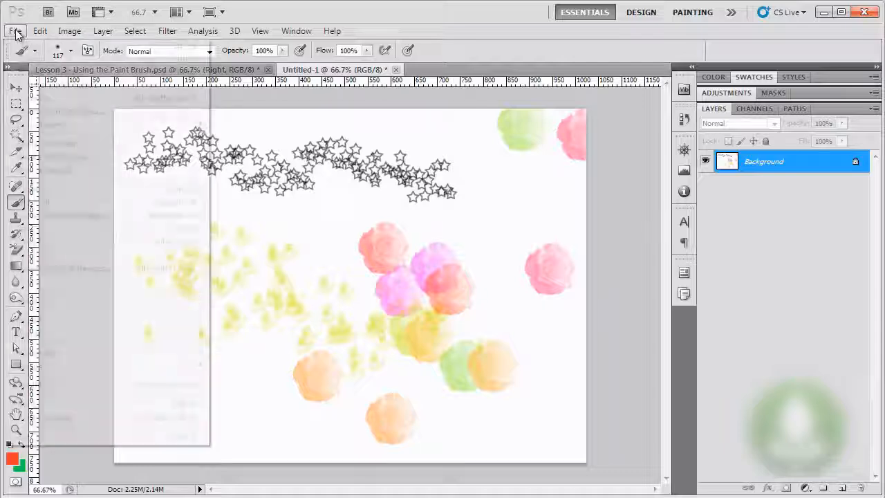
click(40, 46)
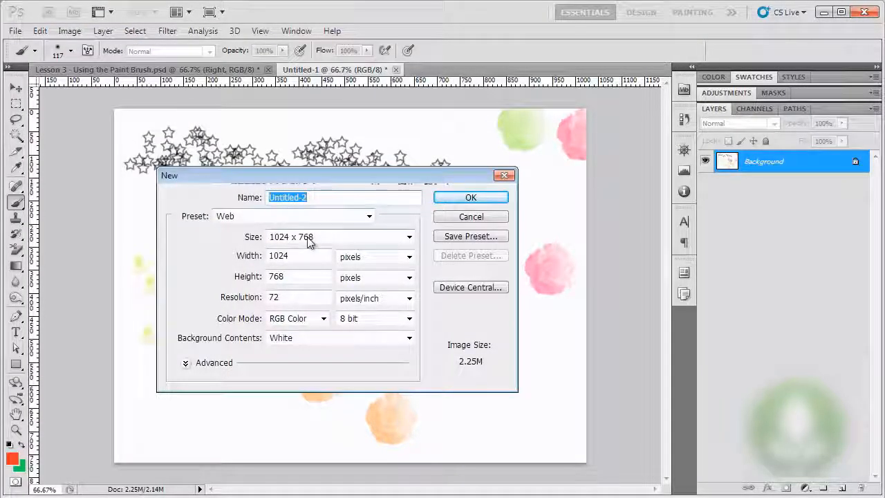
click(470, 198)
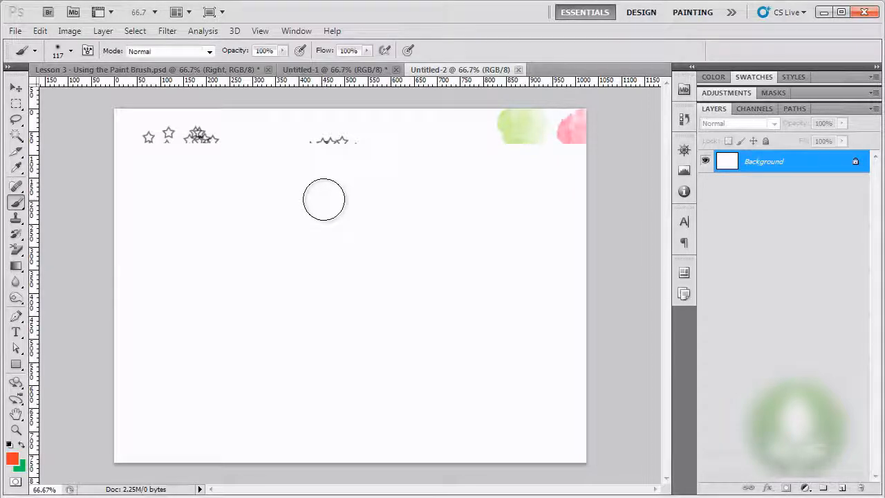
key(ctrl+BackSpace)
Choose the 487 px splatter brush and stamp one orange-red splatter on the left side of the canvas.
right_click(339, 205)
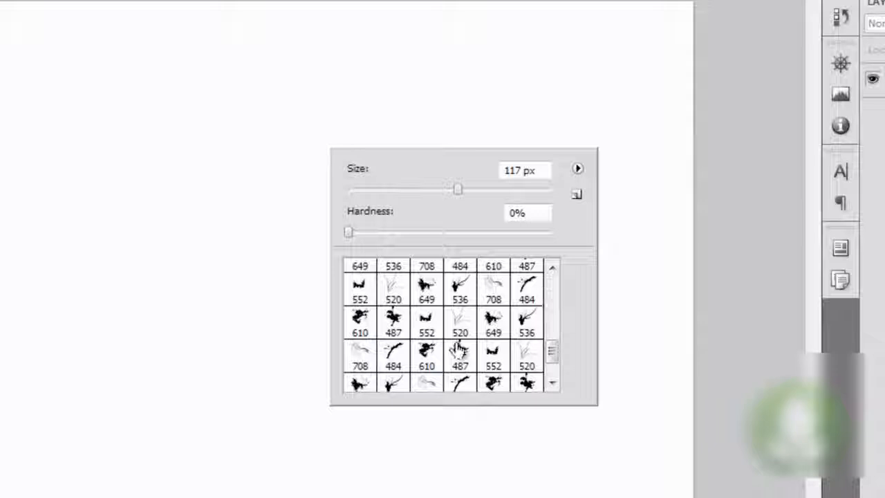
click(394, 323)
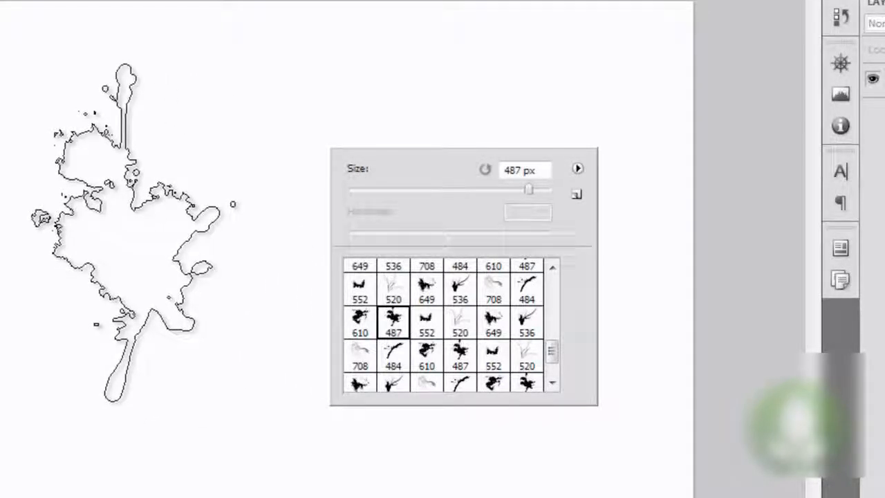
click(131, 232)
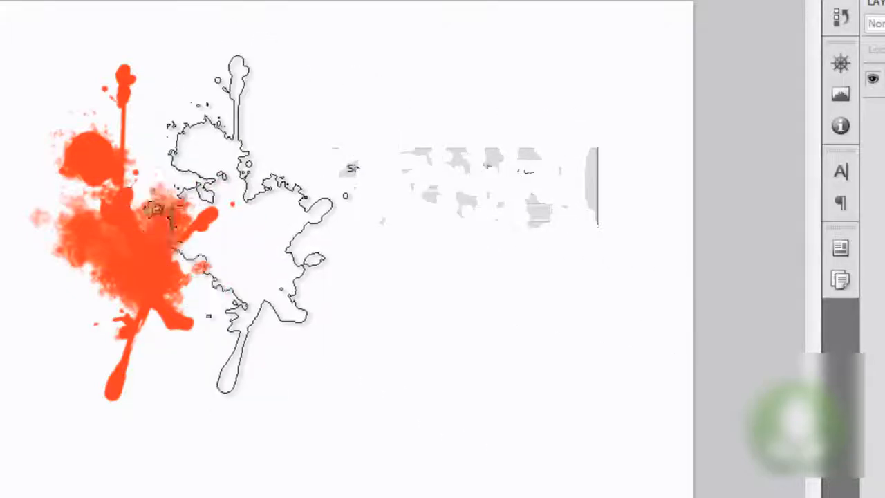
Choose the 520 px grass-blade brush and stamp orange-red blades several times beside and over the splatter.
right_click(304, 221)
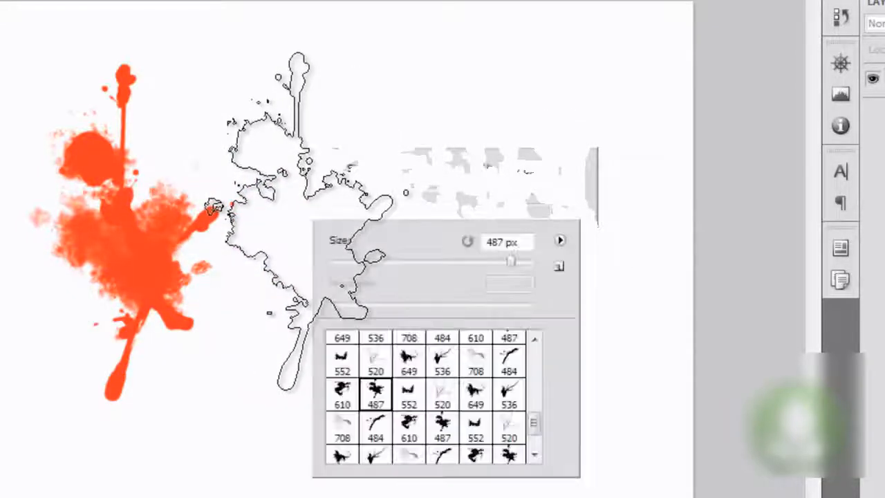
click(510, 431)
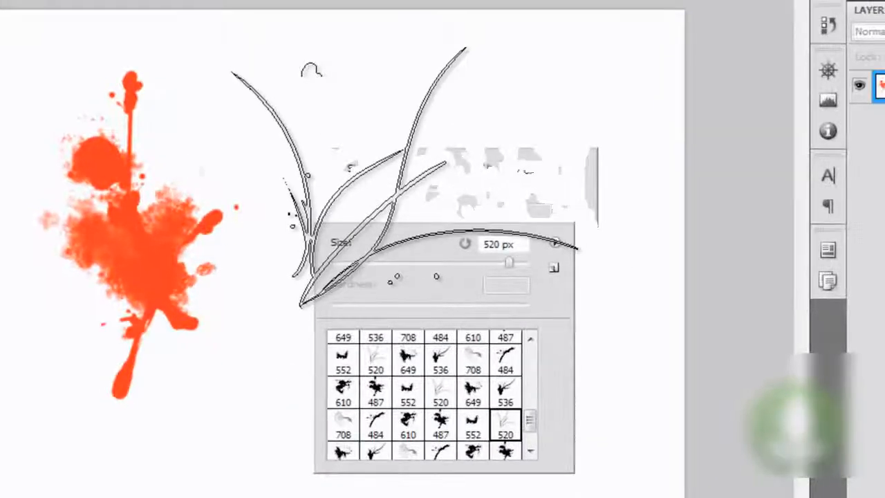
click(409, 169)
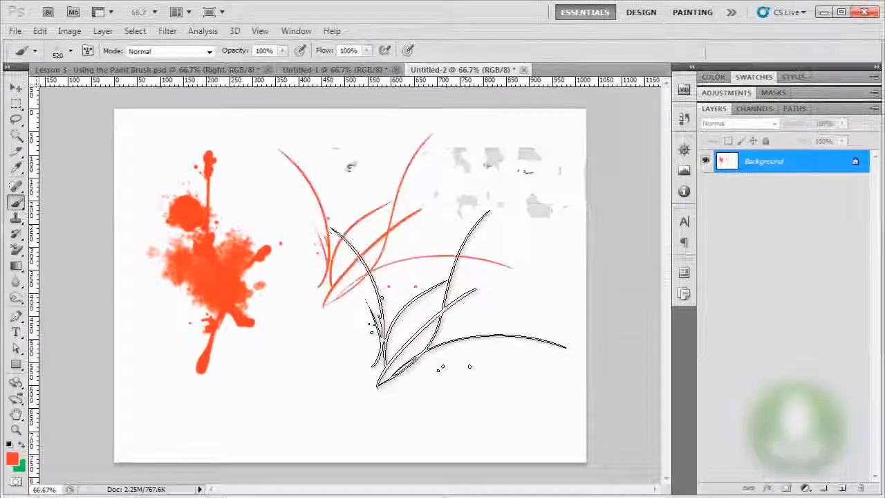
mouse_move(445, 297)
mouse_down()
mouse_move(306, 306)
mouse_move(553, 315)
mouse_move(499, 269)
mouse_up()
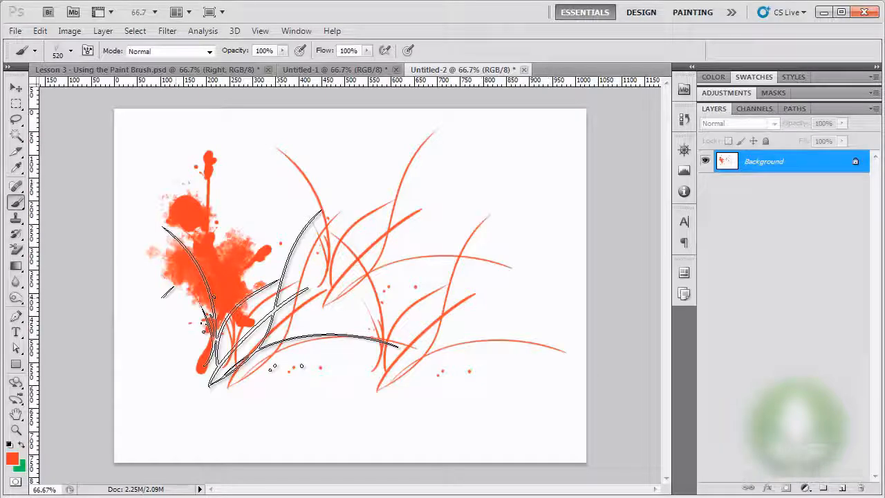
Browse the brush presets through to the last brushes of the Melancholy set.
right_click(321, 266)
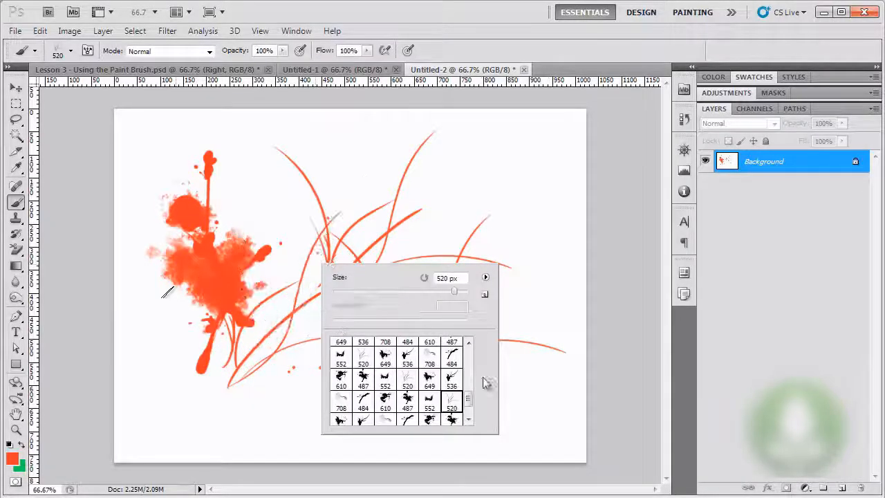
drag(470, 403, 472, 413)
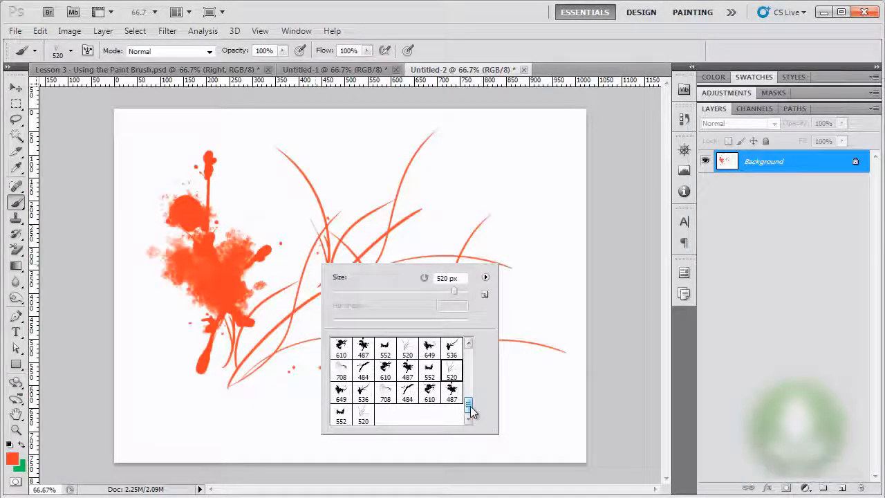